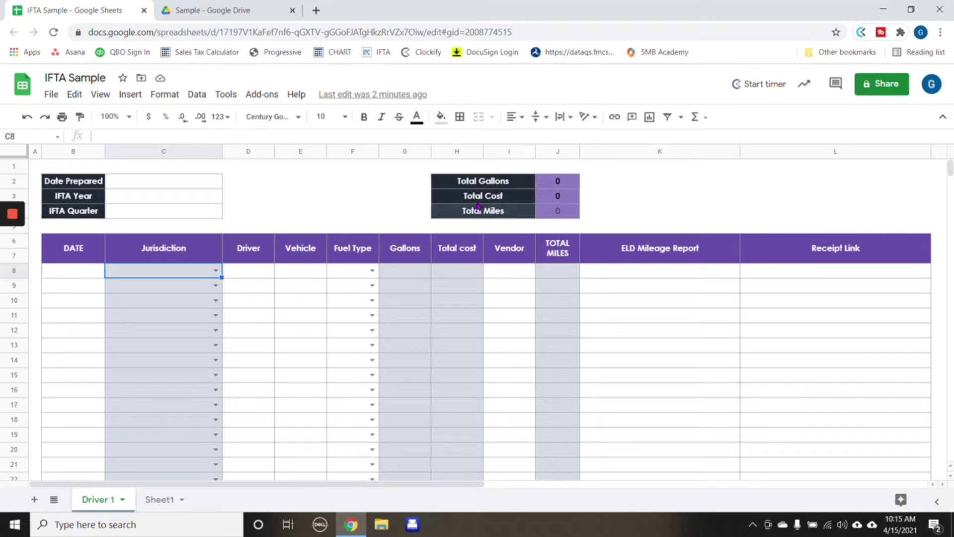
# - Review the Total Gallons formula and the Gallons, Total cost and TOTAL MILES entry cells
pyautogui.click(543, 185)
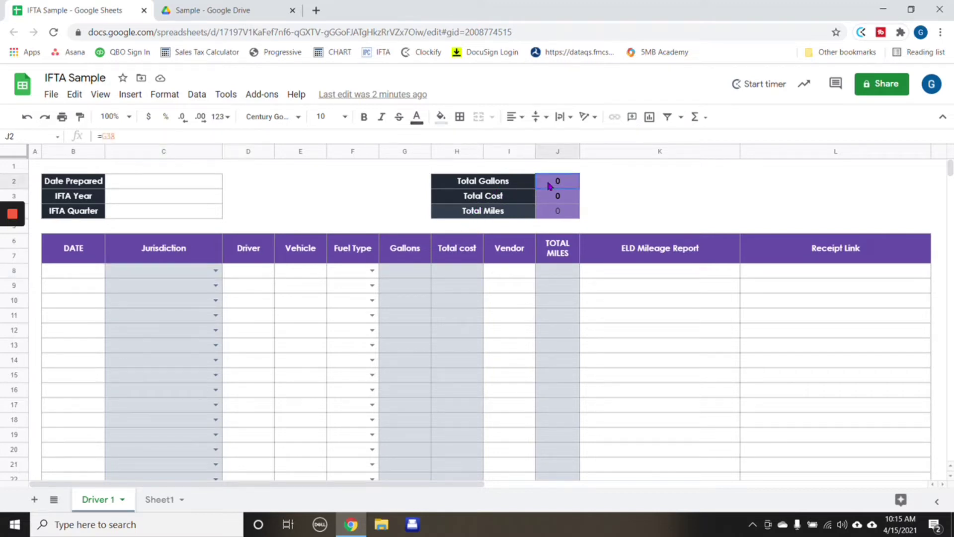
pyautogui.moveTo(412, 272); pyautogui.dragTo(416, 363)
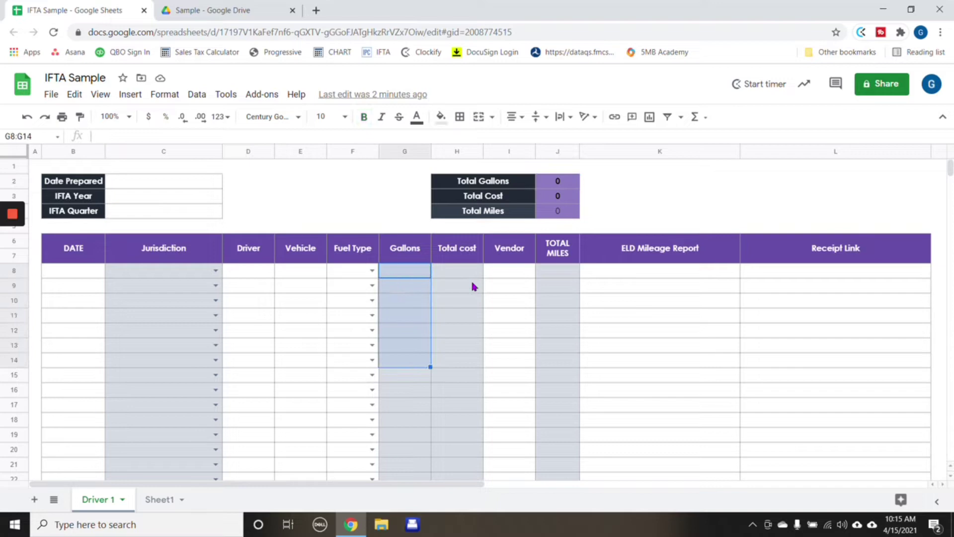
pyautogui.moveTo(470, 271); pyautogui.dragTo(471, 362)
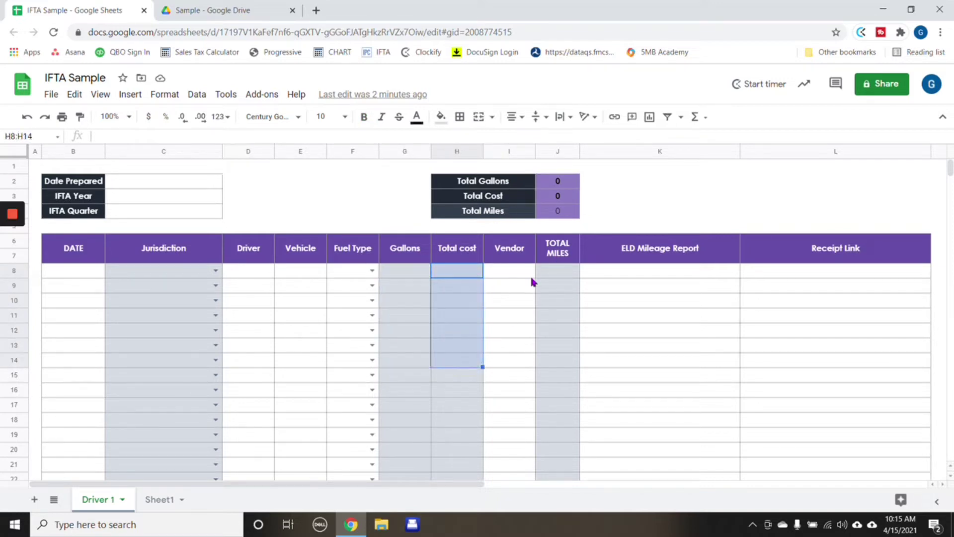
pyautogui.moveTo(549, 273); pyautogui.dragTo(571, 406)
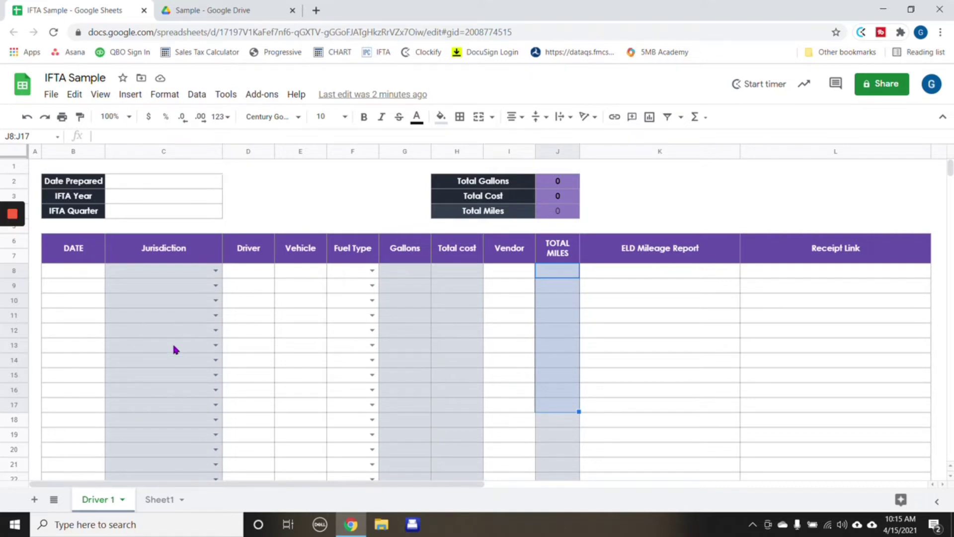
pyautogui.scroll(-2, 232, 336)
pyautogui.scroll(2, 184, 307)
# - Fill row 8 with Alabama in C8, Driver 1 in D8, vehicle 1 in E8 and Diesel in F8
pyautogui.click(199, 274)
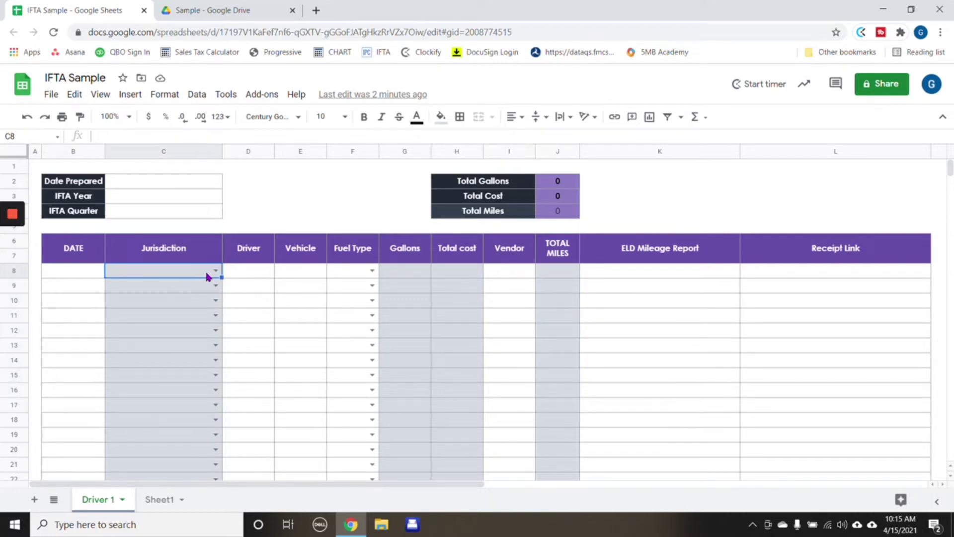
pyautogui.click(215, 270)
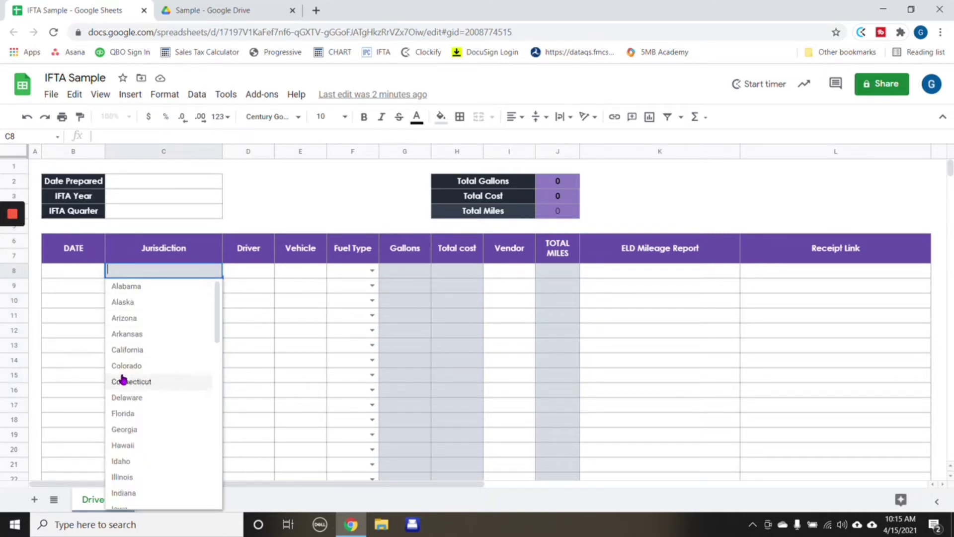
pyautogui.click(144, 287)
pyautogui.click(252, 271)
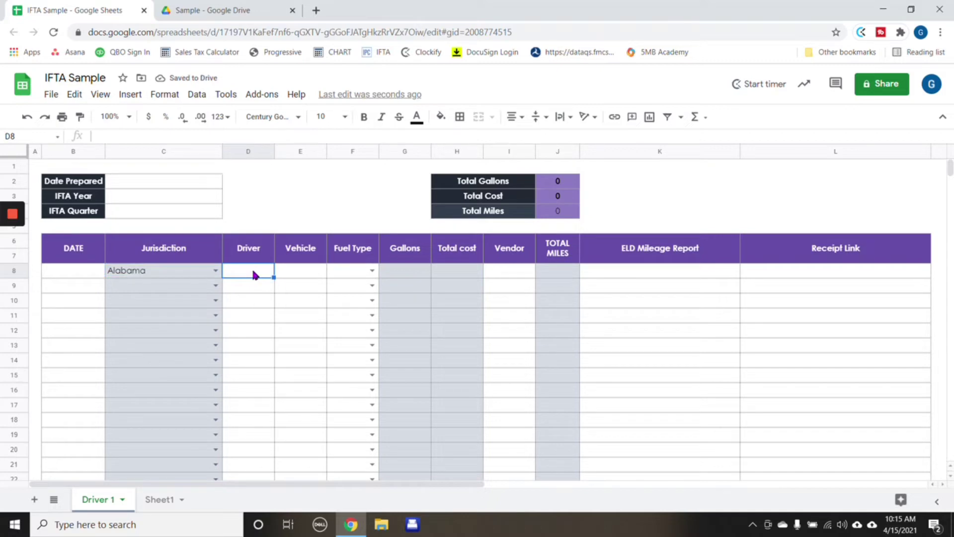
pyautogui.write('Driver')
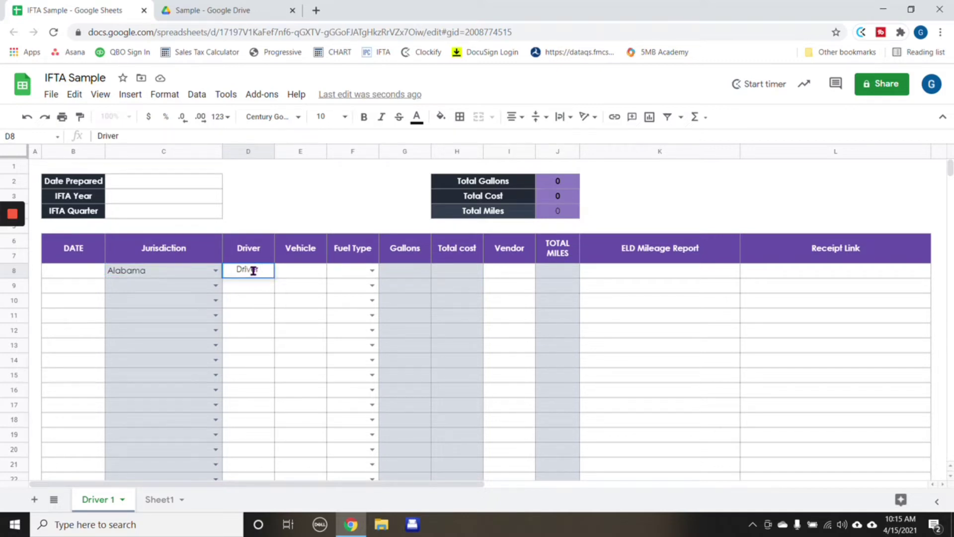
pyautogui.write(' 1')
pyautogui.press('Tab')
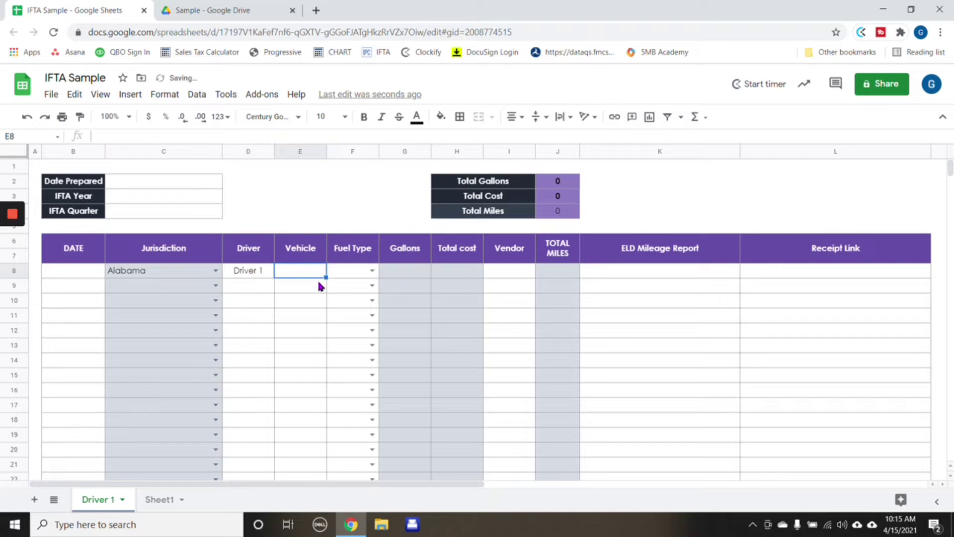
pyautogui.write('1')
pyautogui.click(371, 272)
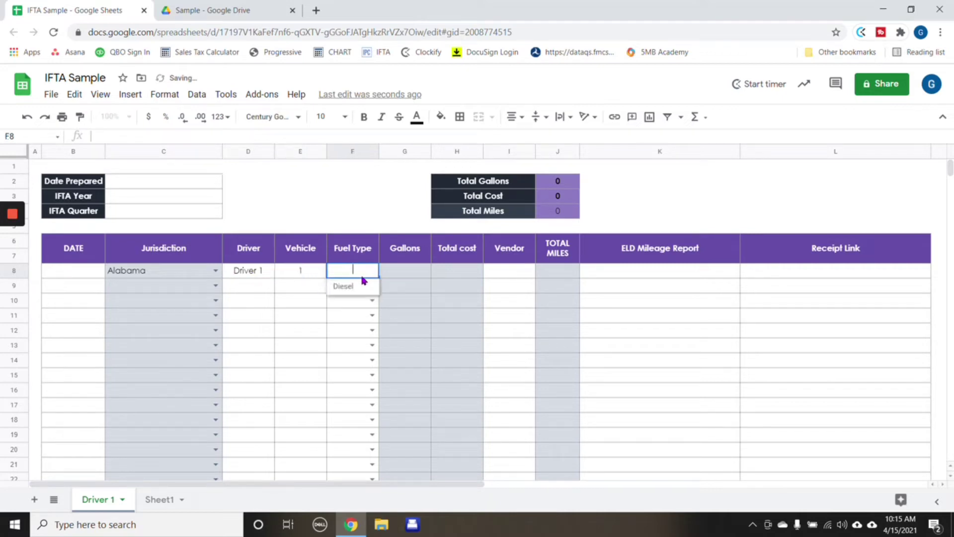
pyautogui.click(354, 287)
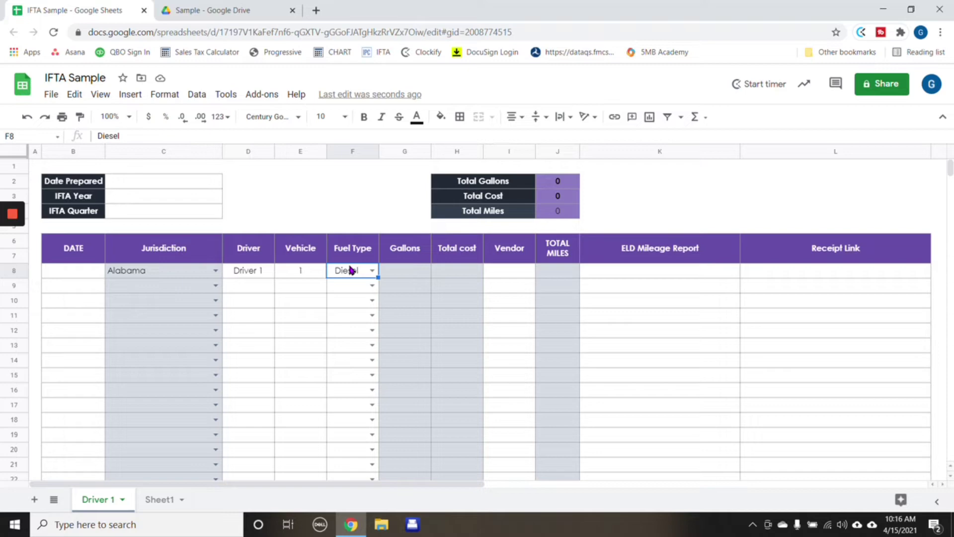
# - Add Propane to F8's fuel-type validation list after Diesel, keeping Diesel selected
pyautogui.click(193, 94)
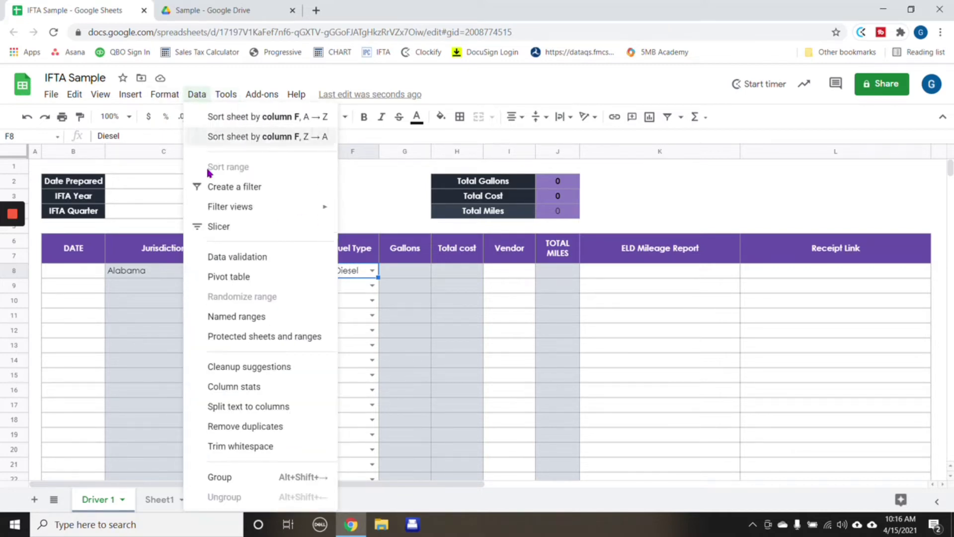
pyautogui.click(224, 258)
pyautogui.click(498, 260)
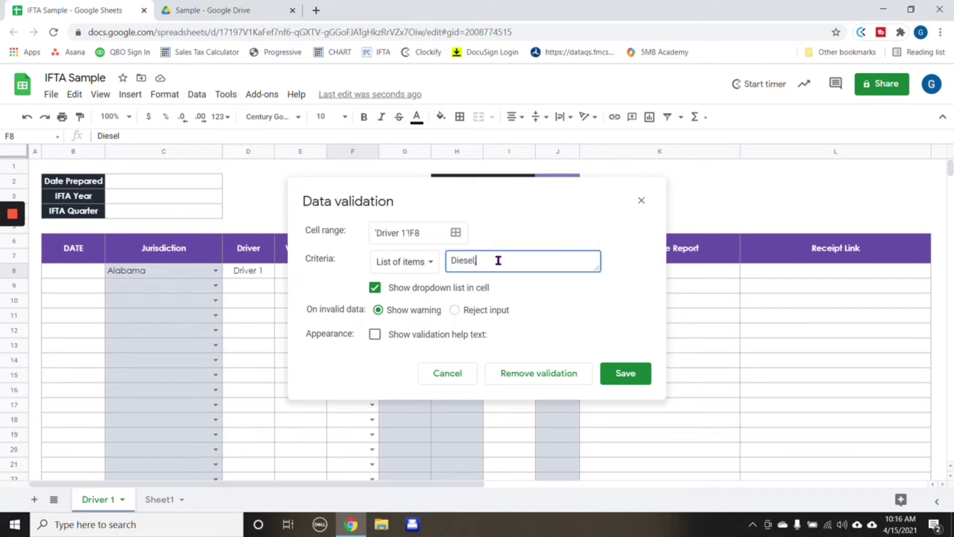
pyautogui.write(', Propane')
pyautogui.click(625, 373)
pyautogui.click(372, 276)
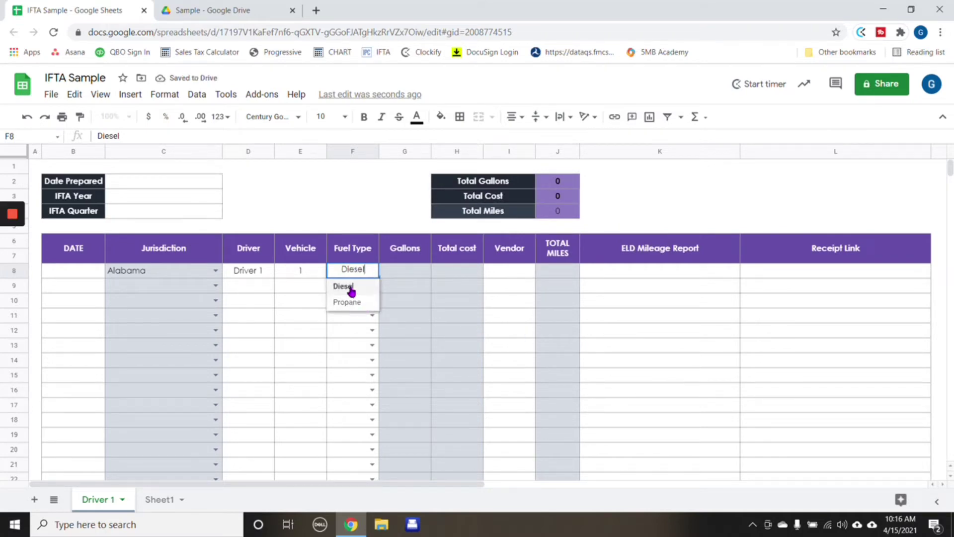
pyautogui.click(405, 278)
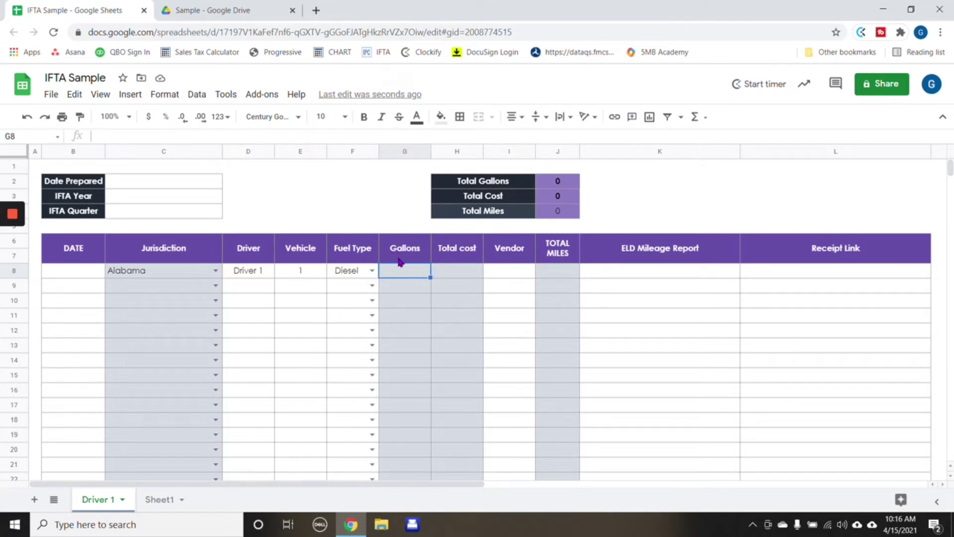
# - In Drive, open Receipts > QTR 1 and preview the 1-11-21 Pilot VA receipt image
pyautogui.click(239, 9)
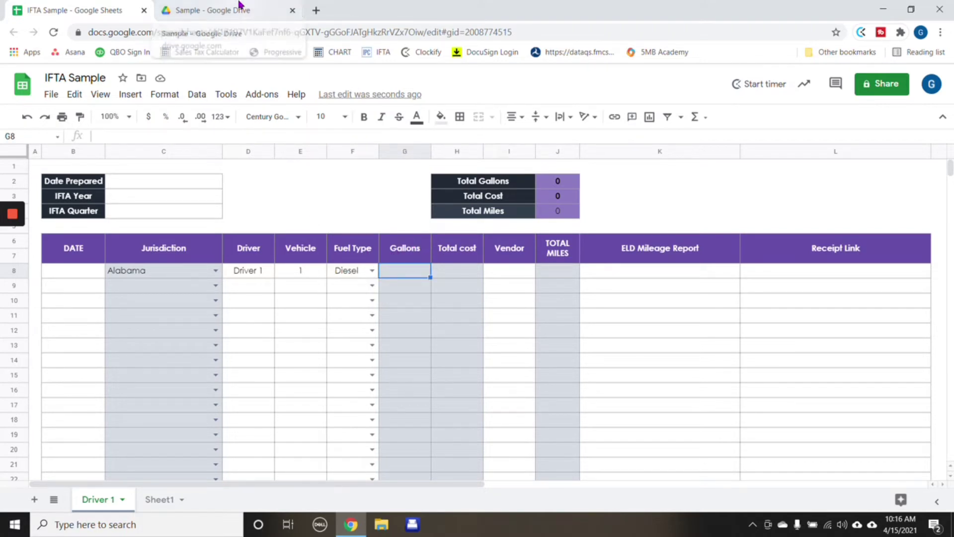
pyautogui.doubleClick(213, 183)
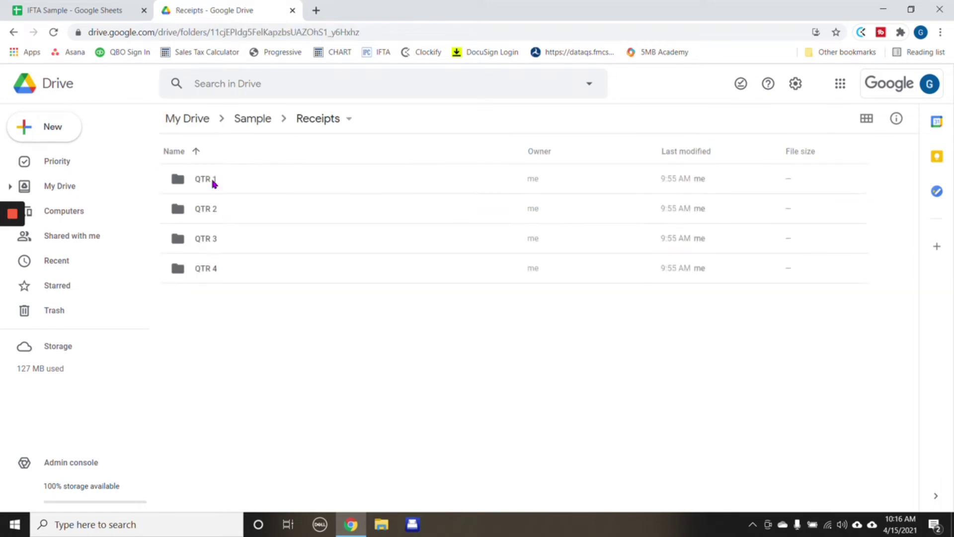
pyautogui.doubleClick(293, 180)
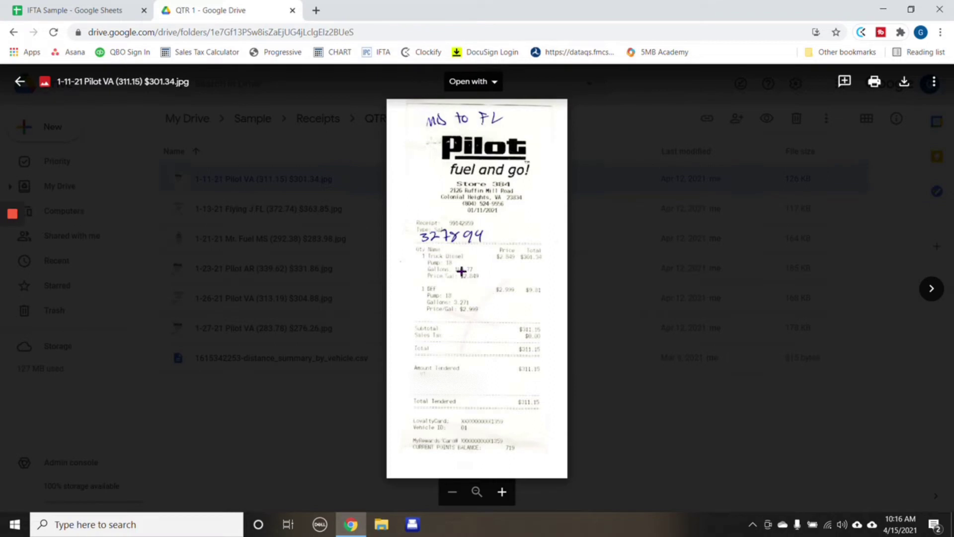
# - Enter 165.77 gallons in G8, 301.34 total cost from the receipt in H8, and vendor Pilot in I8
pyautogui.click(74, 10)
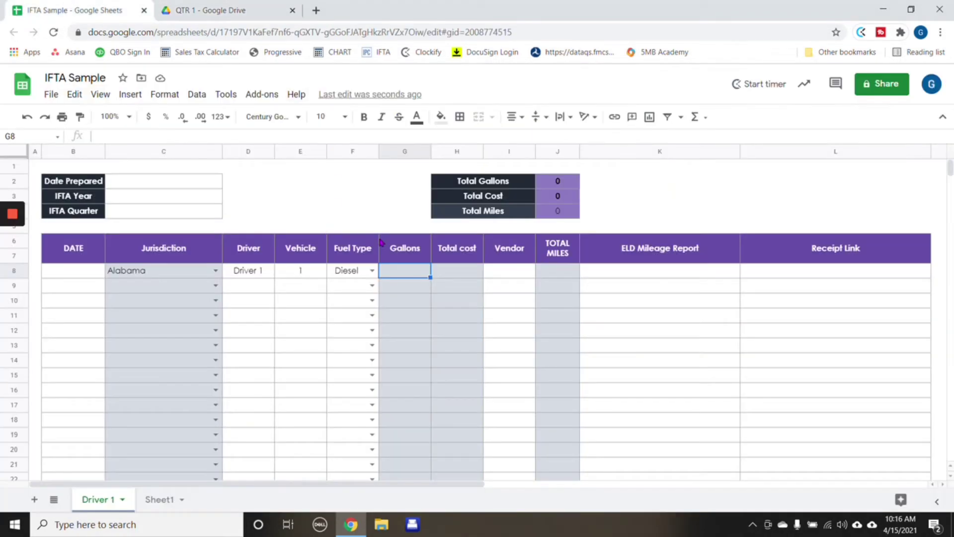
pyautogui.write('165.77')
pyautogui.click(440, 276)
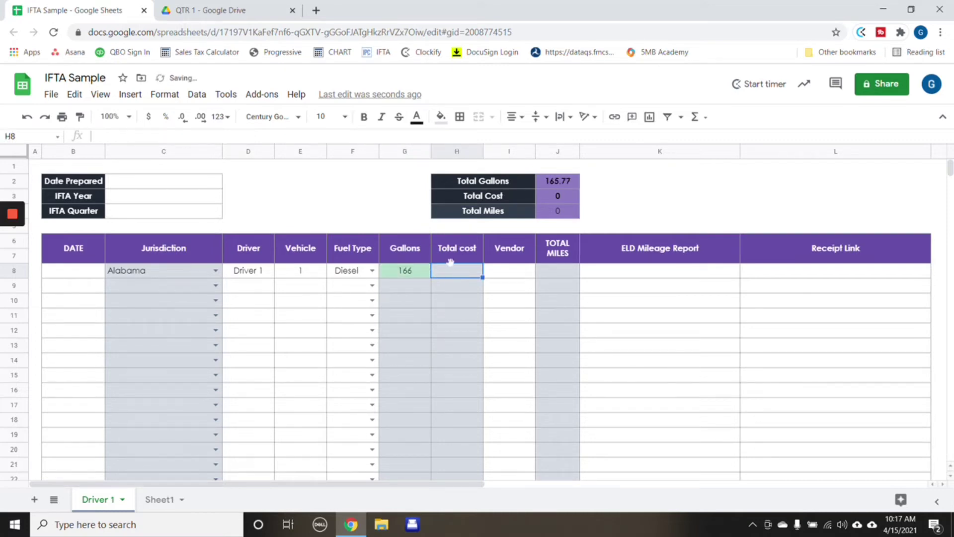
pyautogui.click(266, 11)
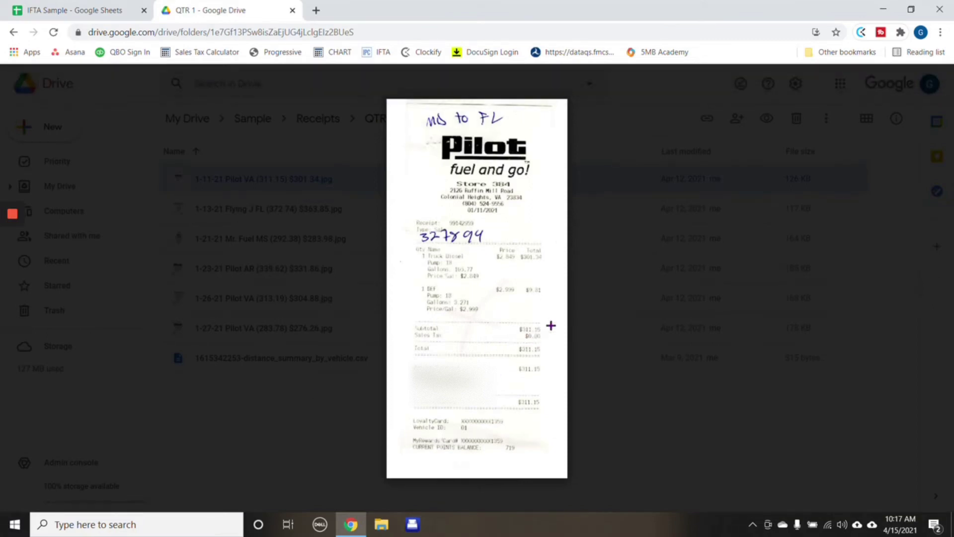
pyautogui.click(96, 9)
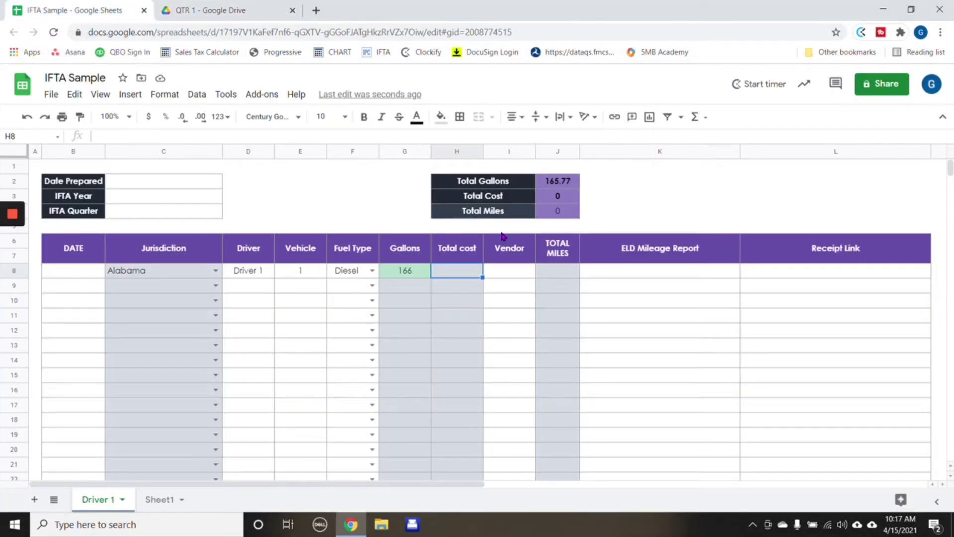
pyautogui.write('301.34')
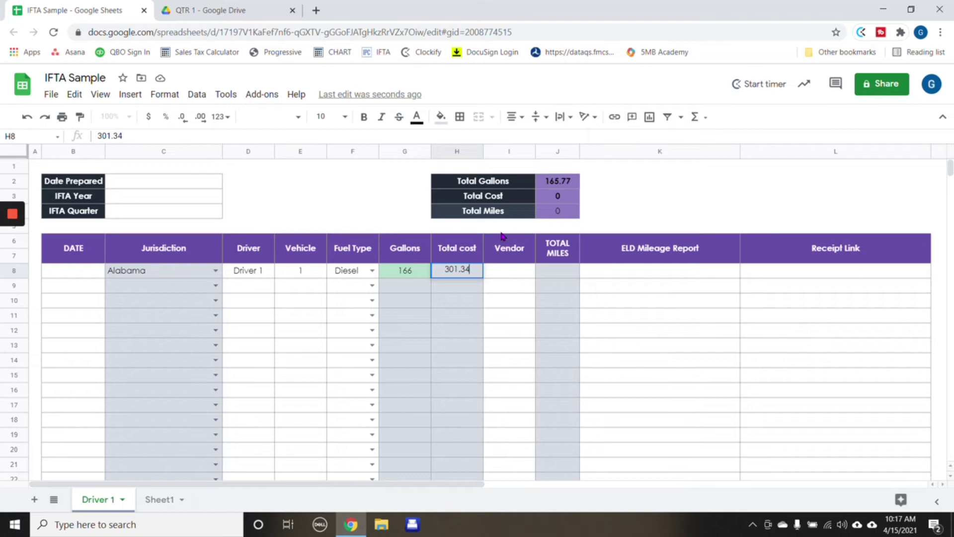
pyautogui.click(524, 268)
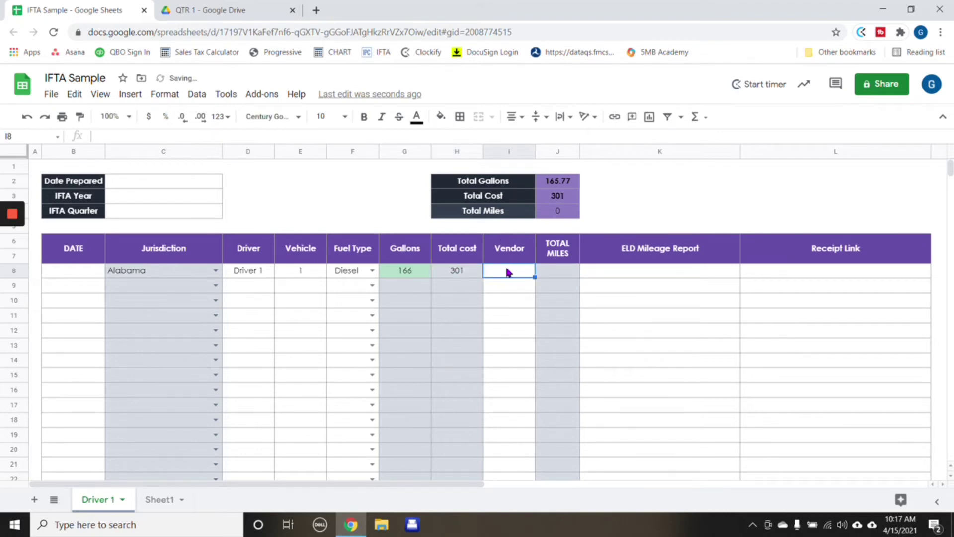
pyautogui.write('Pil')
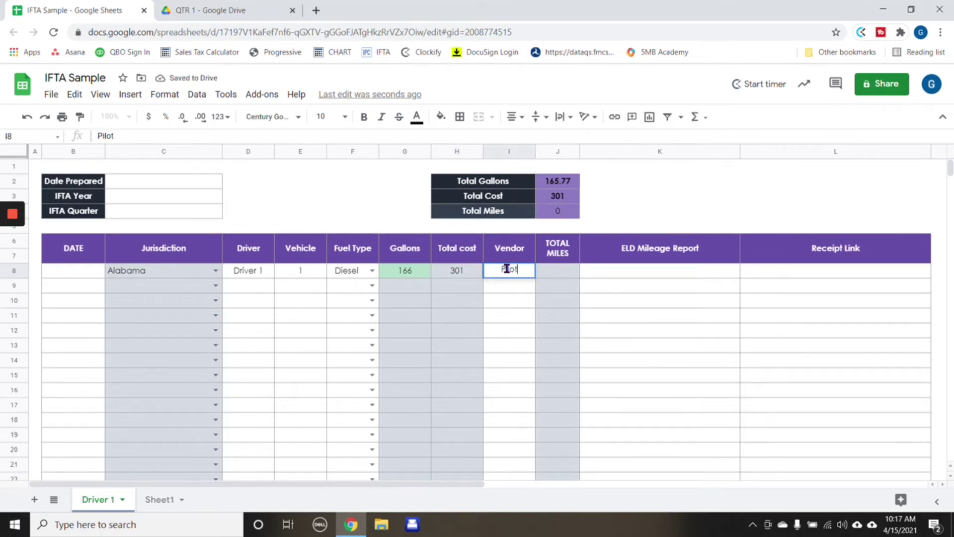
pyautogui.write('ot')
# - Close the receipt and open distance_summary_by_vehicle.csv in the QTR 1 Drive folder
pyautogui.click(571, 271)
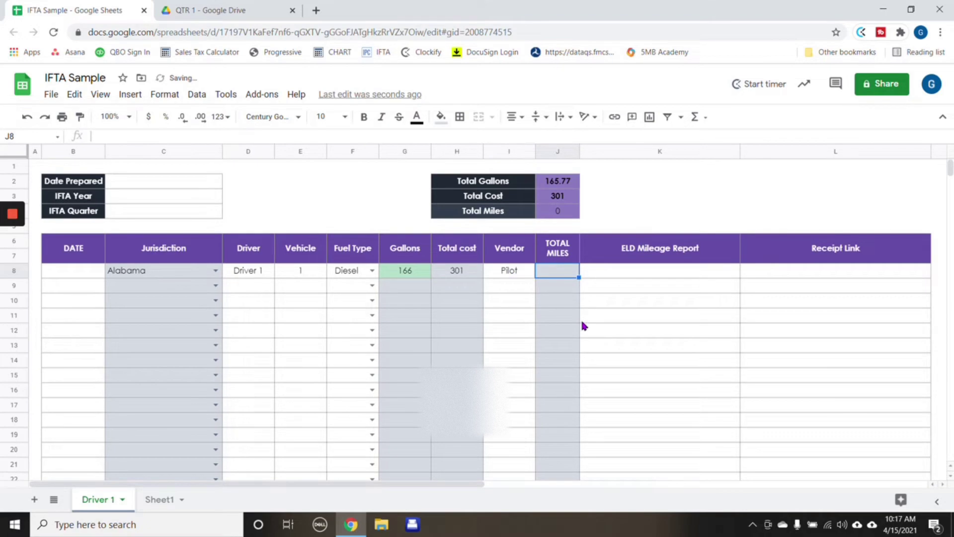
pyautogui.click(198, 9)
pyautogui.click(20, 81)
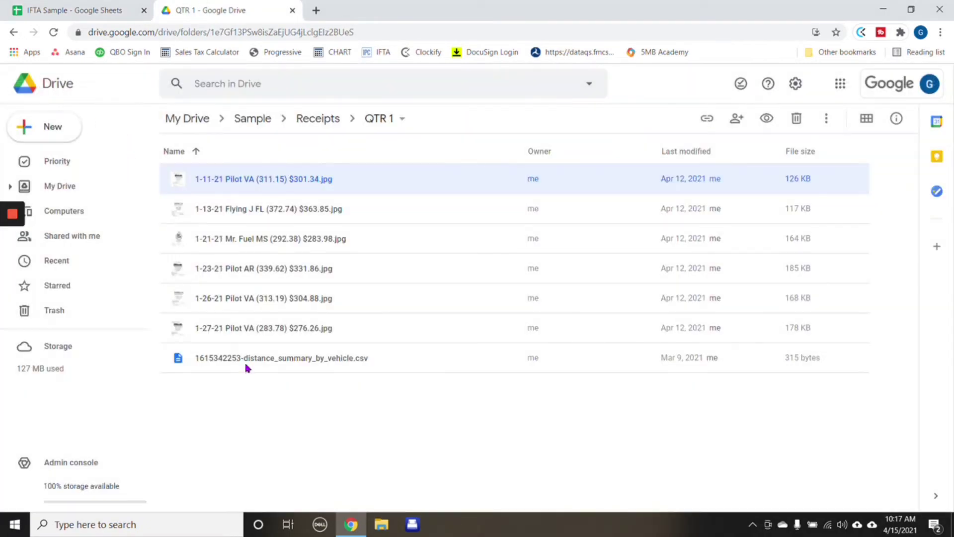
pyautogui.doubleClick(388, 366)
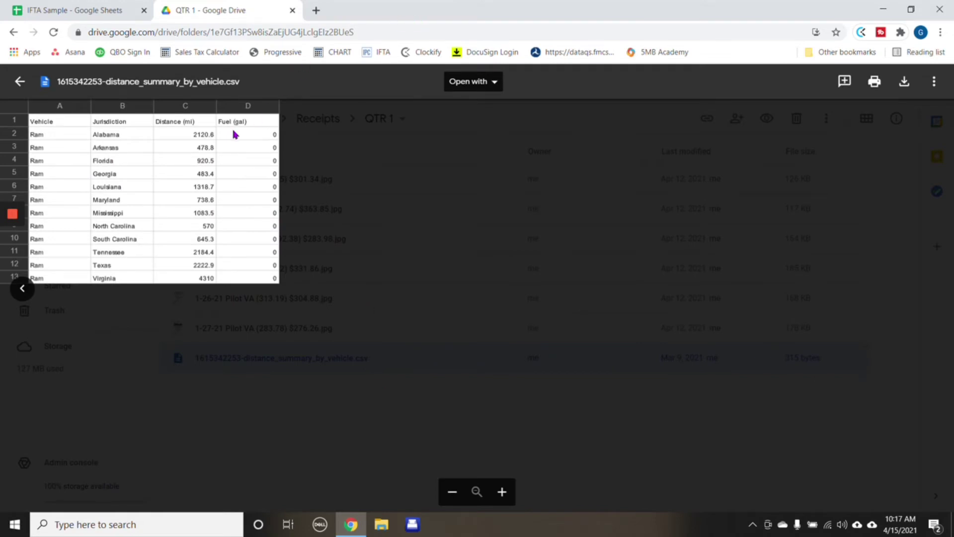
pyautogui.click(128, 10)
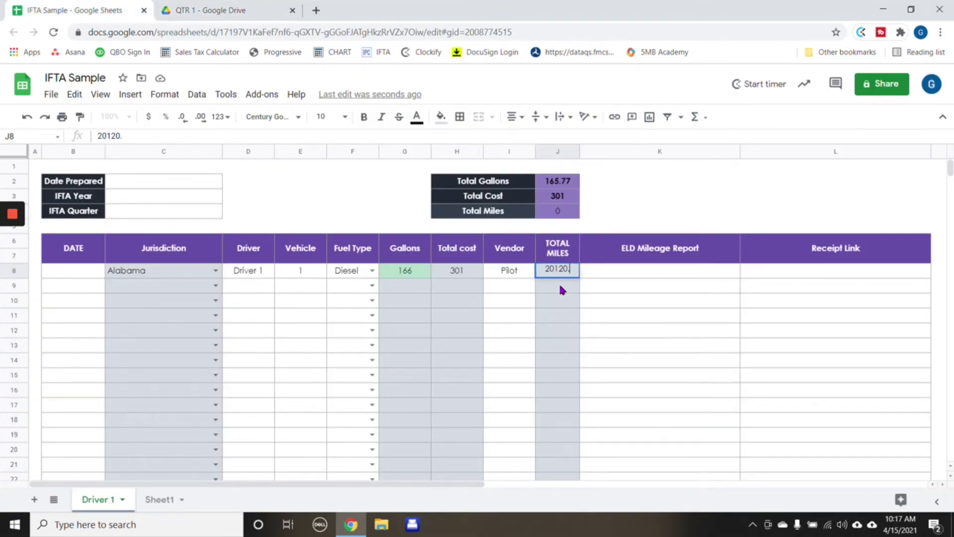
# - Correct J8's miles entry to 2120.6 and commit it
pyautogui.press('BackSpace')
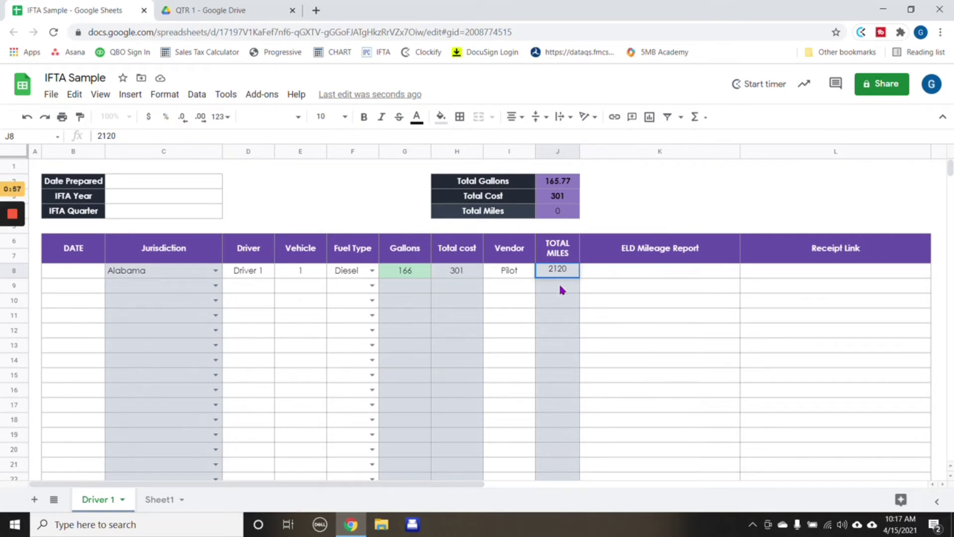
pyautogui.click(669, 271)
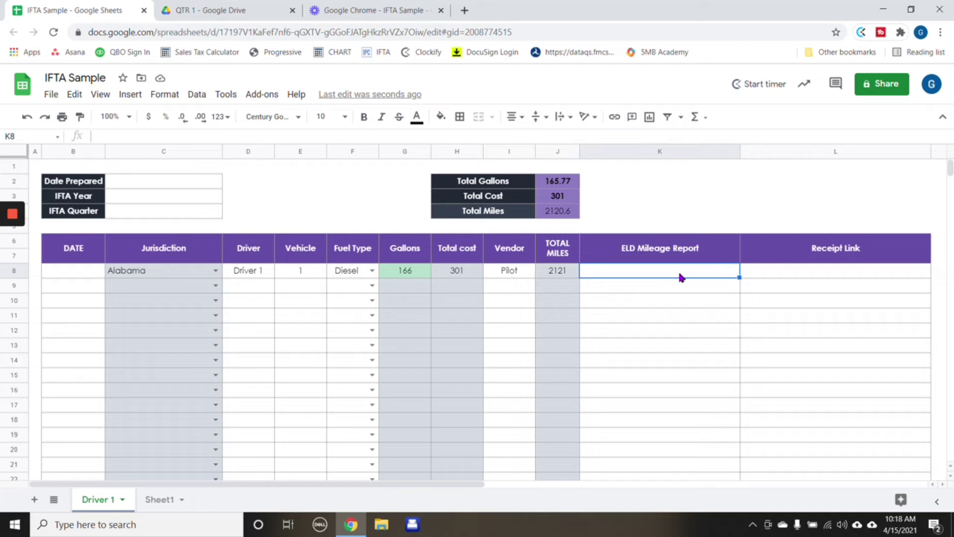
# - Preview the distance summary CSV in Drive and copy the QTR 1 folder's URL
pyautogui.click(248, 10)
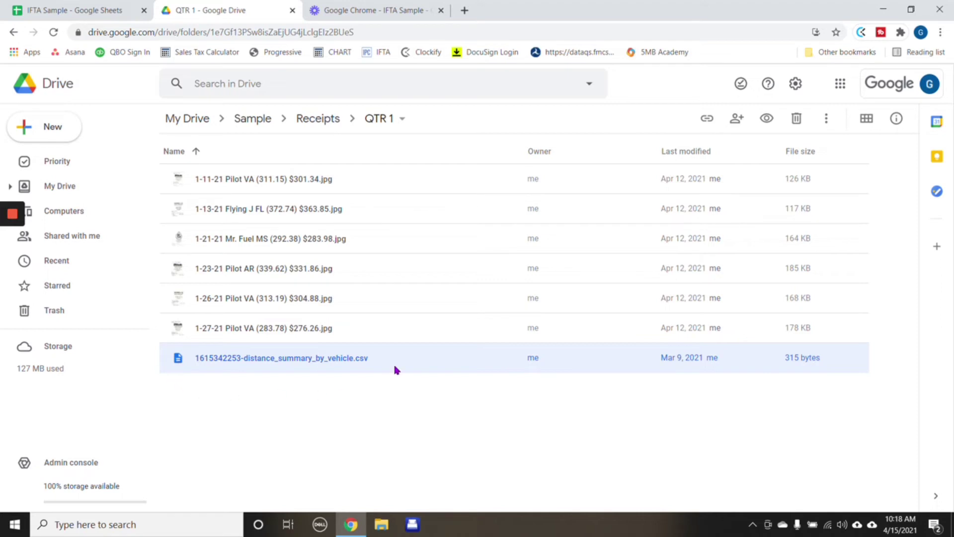
pyautogui.doubleClick(311, 362)
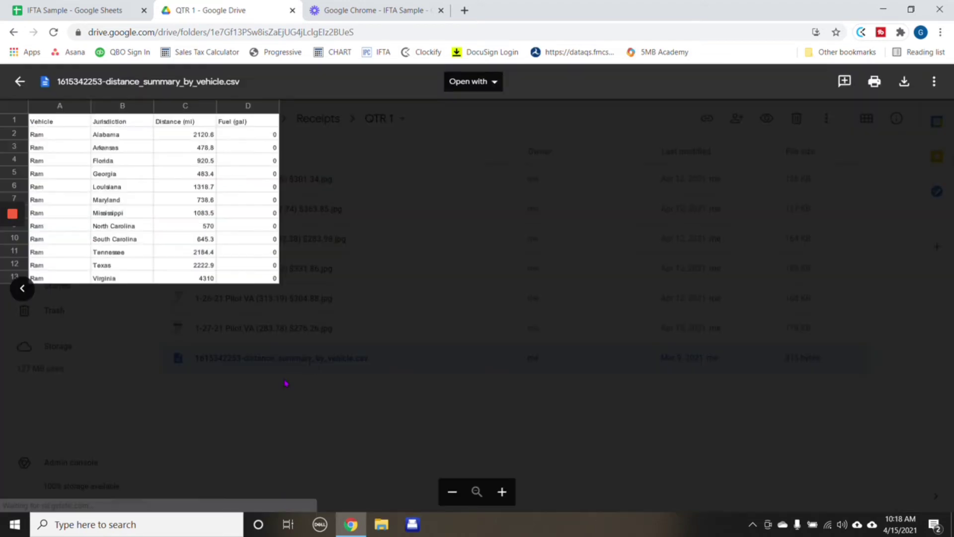
pyautogui.click(356, 32)
pyautogui.rightClick(340, 31)
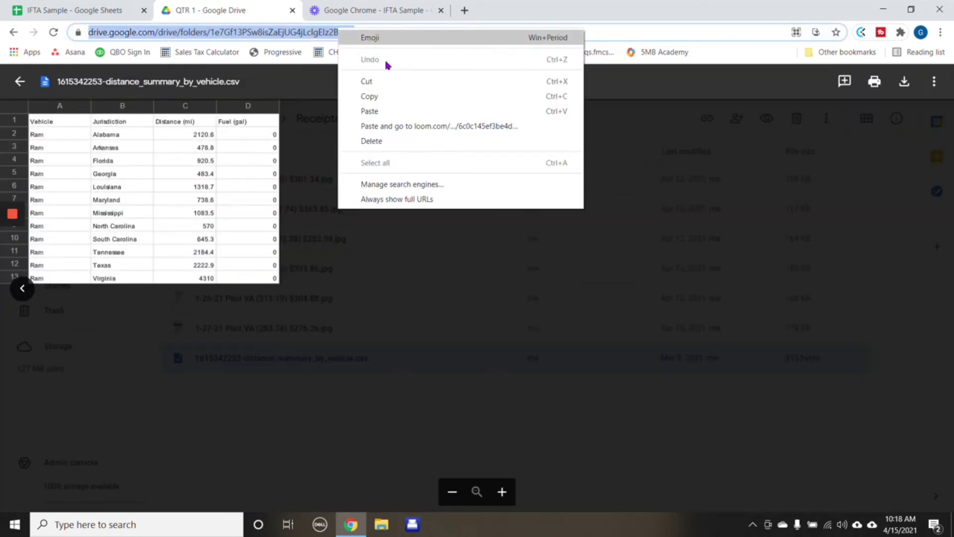
pyautogui.click(369, 97)
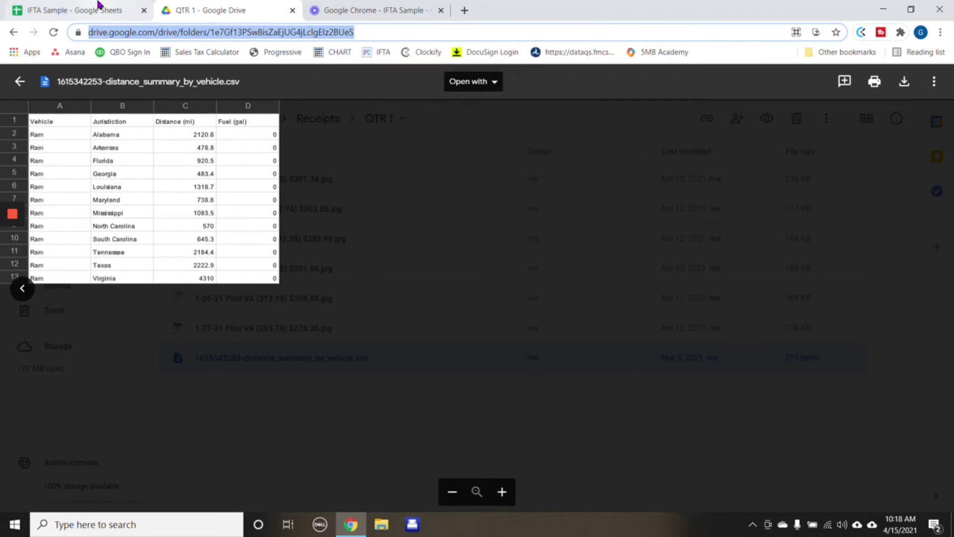
pyautogui.click(98, 7)
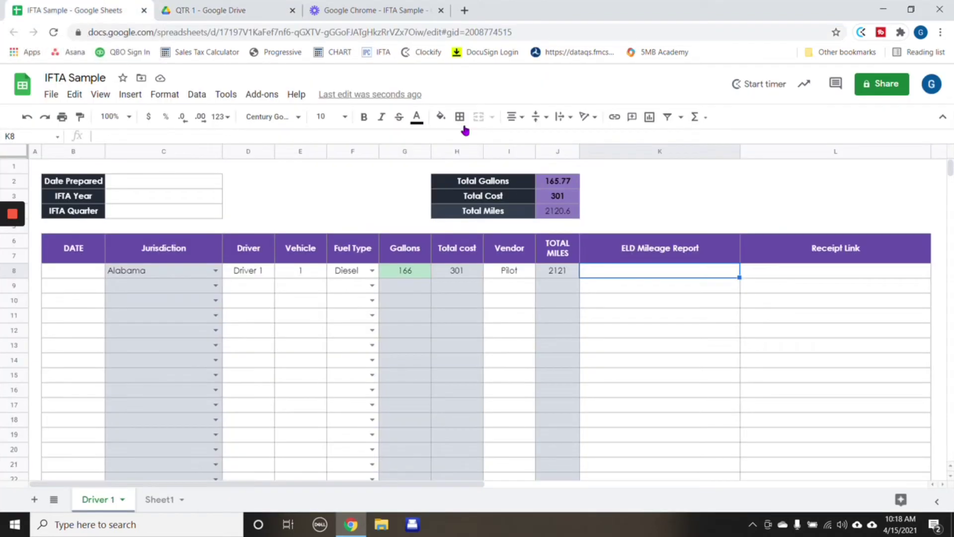
# - Paste the QTR 1 folder link into K8 and widen column K
pyautogui.rightClick(652, 272)
pyautogui.click(690, 153)
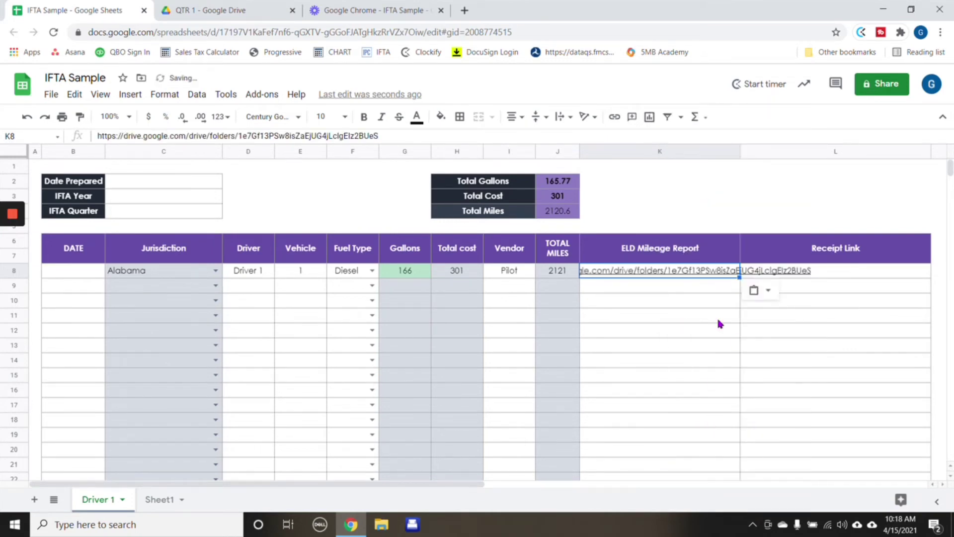
pyautogui.moveTo(739, 153); pyautogui.dragTo(815, 159)
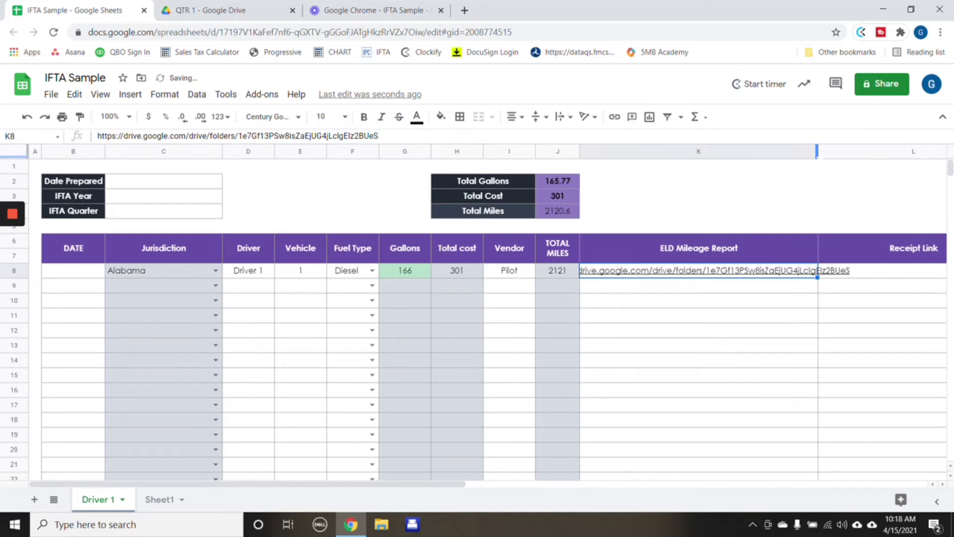
pyautogui.moveTo(818, 153); pyautogui.dragTo(852, 150)
# - Set K8 to wrap text and narrow the ELD Mileage Report column back
pyautogui.moveTo(316, 481); pyautogui.dragTo(449, 507)
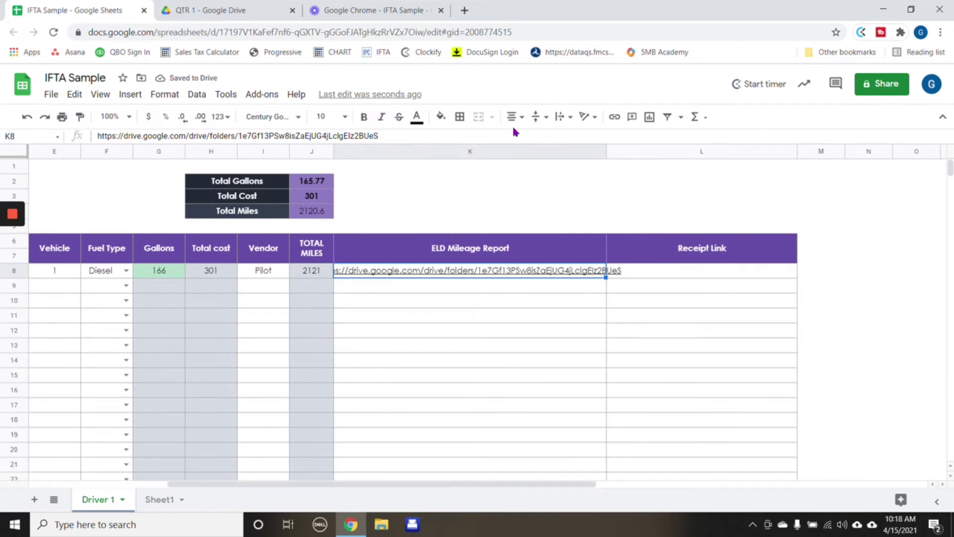
pyautogui.click(565, 119)
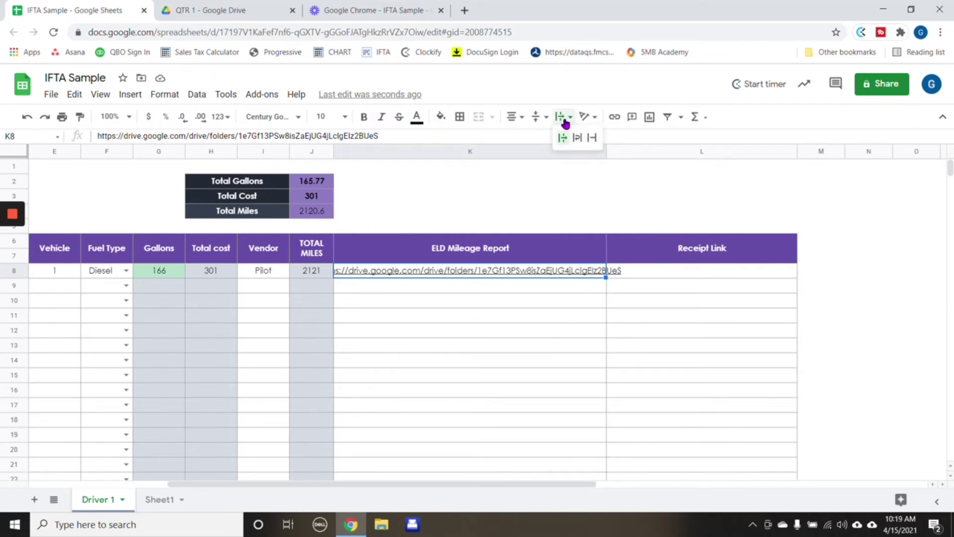
pyautogui.click(579, 136)
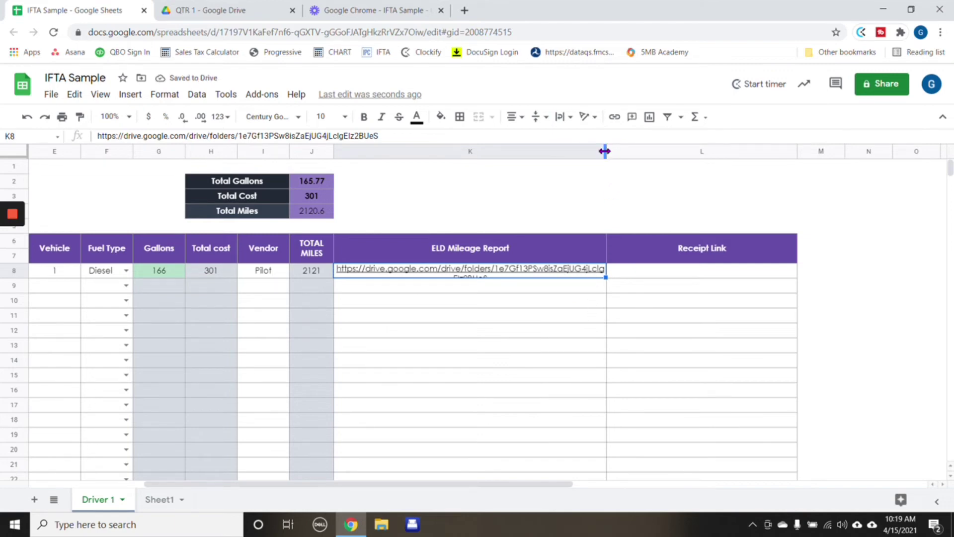
pyautogui.moveTo(605, 151); pyautogui.dragTo(559, 151)
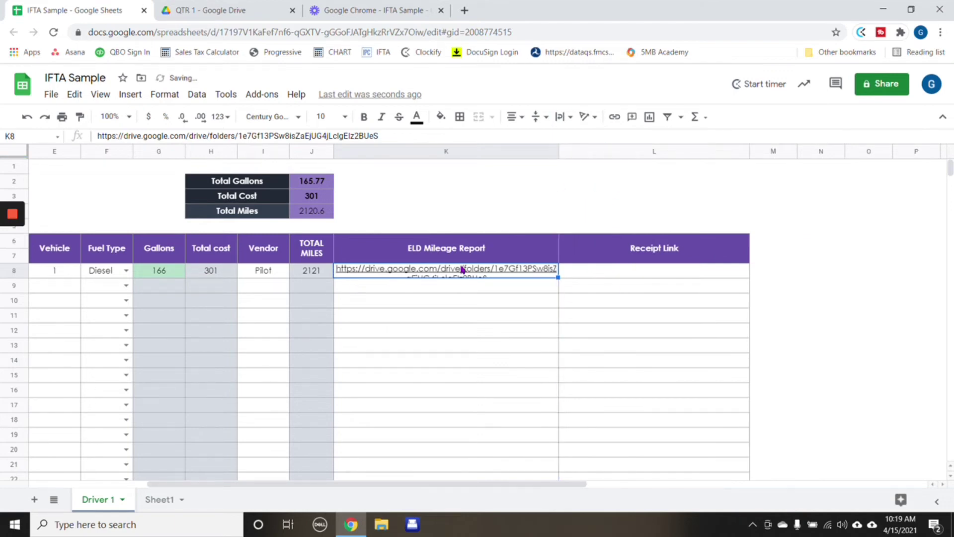
pyautogui.moveTo(463, 270)
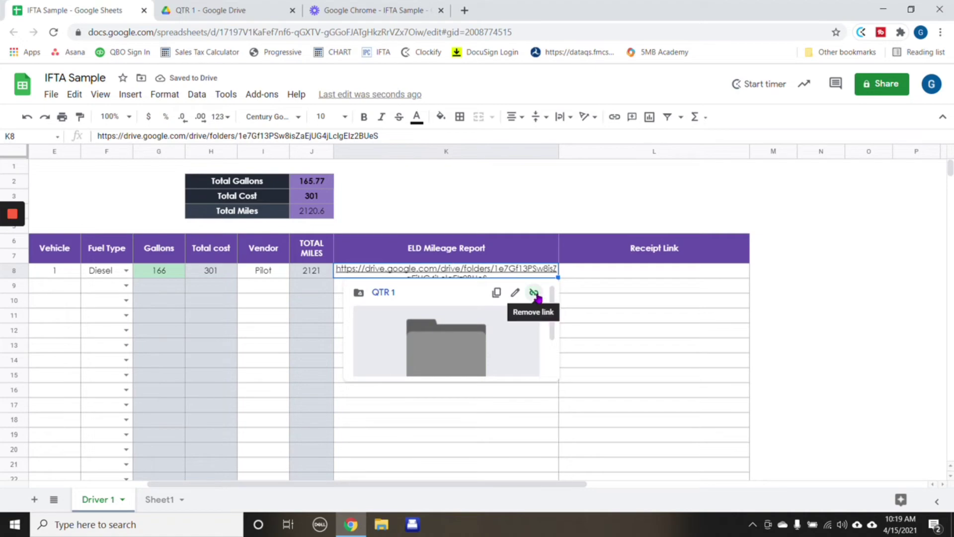
pyautogui.click(589, 273)
# - Close the CSV preview in Drive so the QTR 1 folder listing shows
pyautogui.click(248, 10)
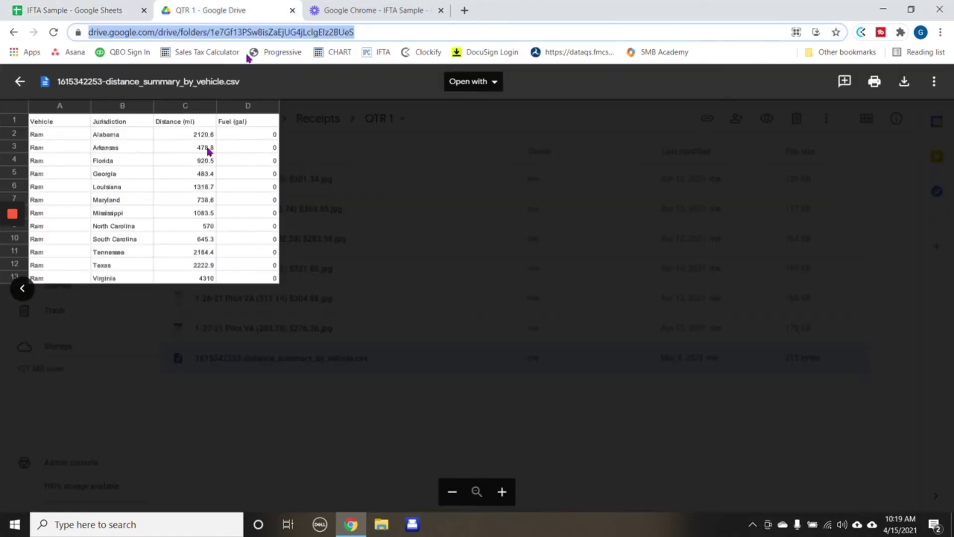
pyautogui.click(20, 81)
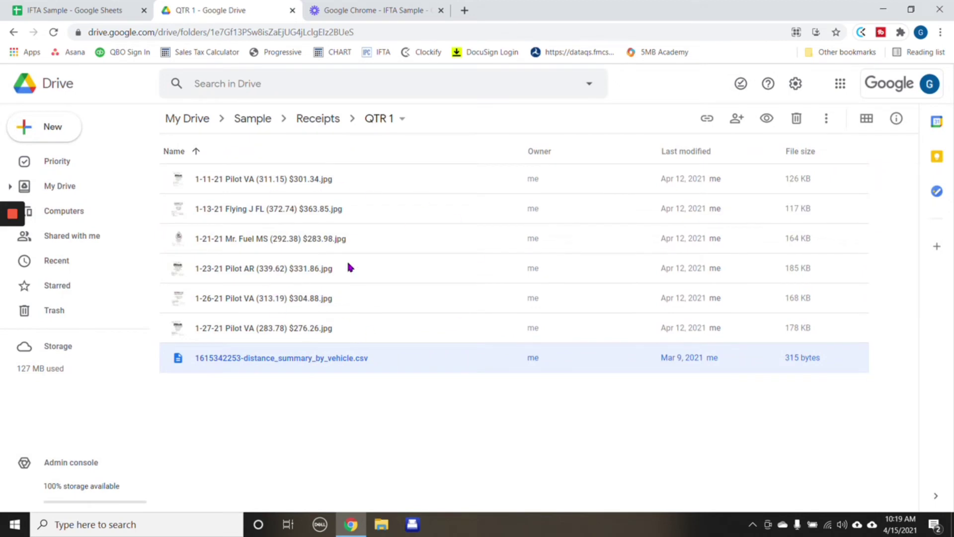
pyautogui.click(89, 10)
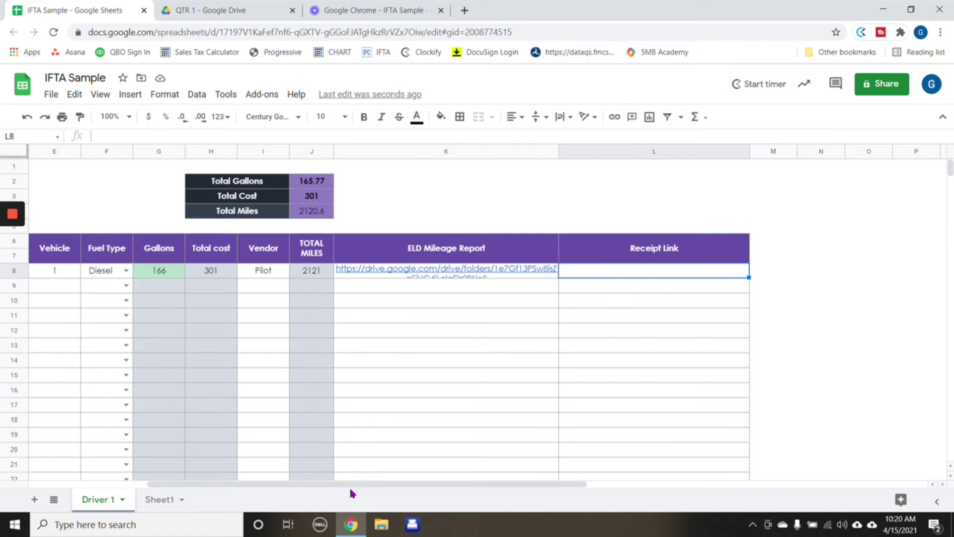
pyautogui.moveTo(351, 490); pyautogui.dragTo(226, 490)
# - Copy the QTR 1 folder URL from Drive and paste it into Receipt Link cell L8
pyautogui.click(278, 11)
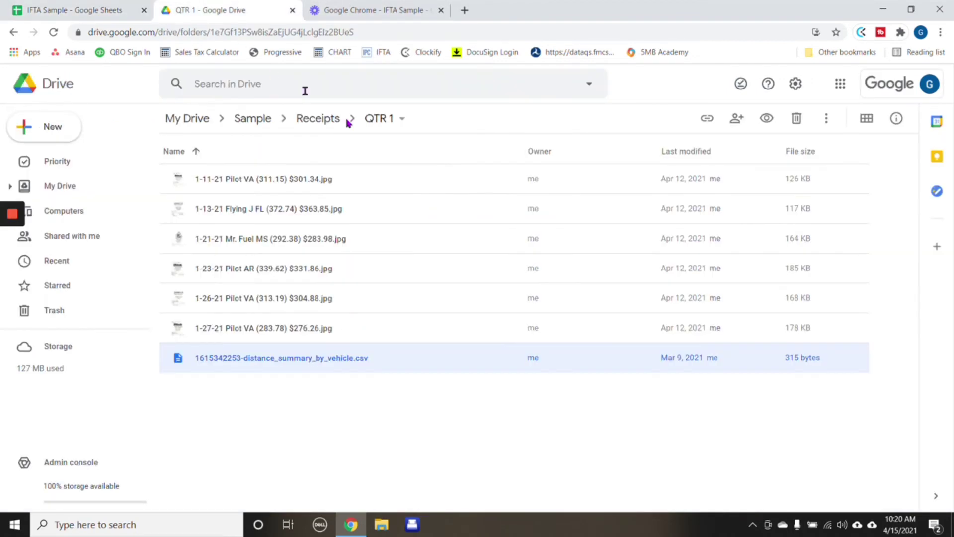
pyautogui.click(352, 34)
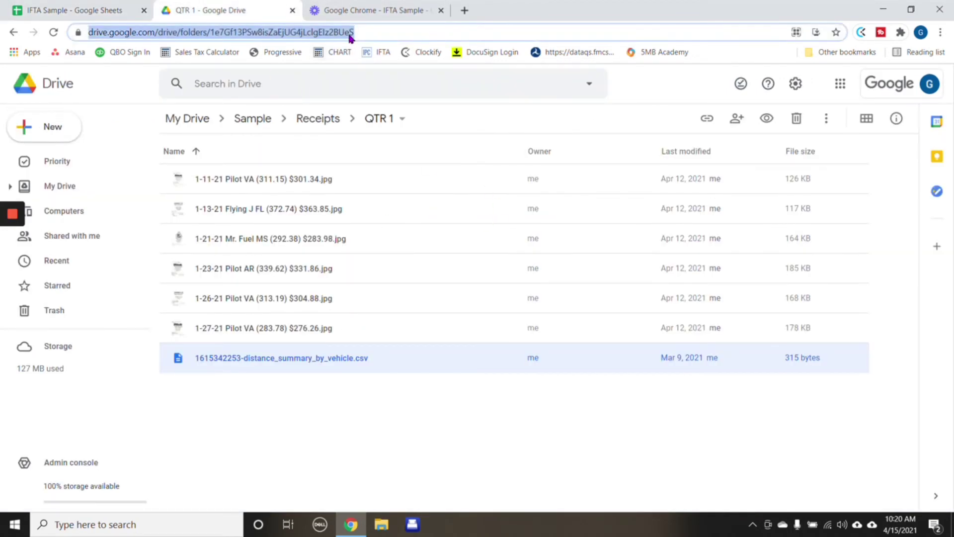
pyautogui.rightClick(350, 35)
pyautogui.click(390, 102)
pyautogui.click(107, 9)
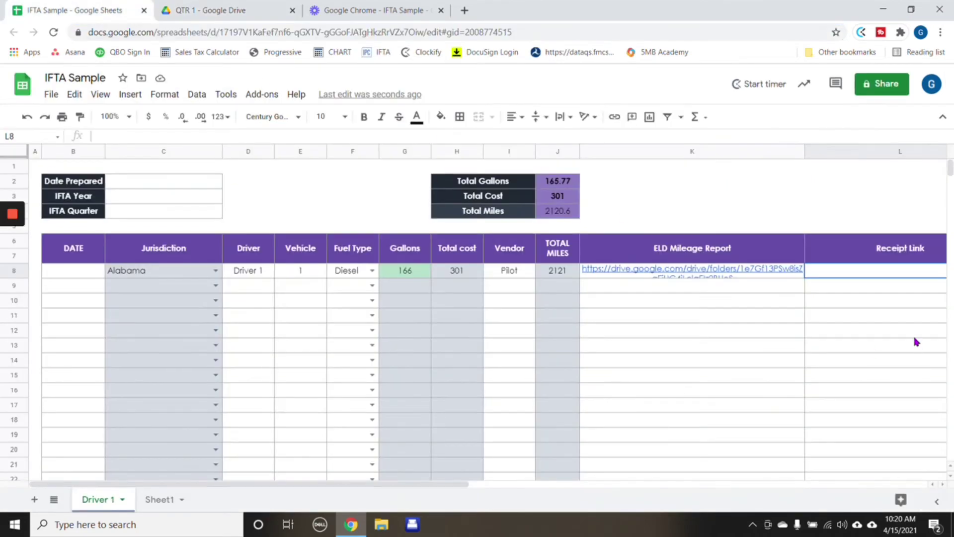
pyautogui.rightClick(875, 282)
pyautogui.click(930, 155)
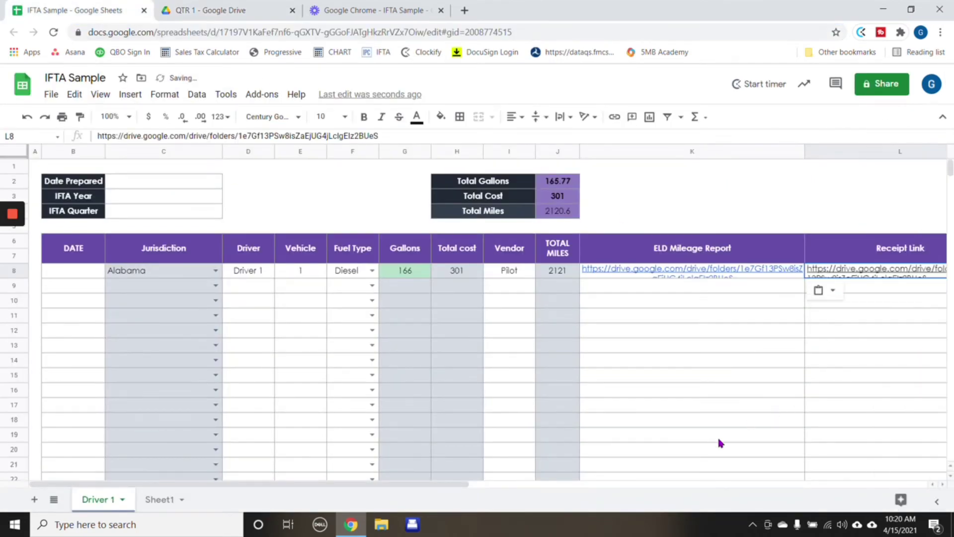
pyautogui.hscroll(10, 365, 477)
pyautogui.hscroll(-9, 348, 398)
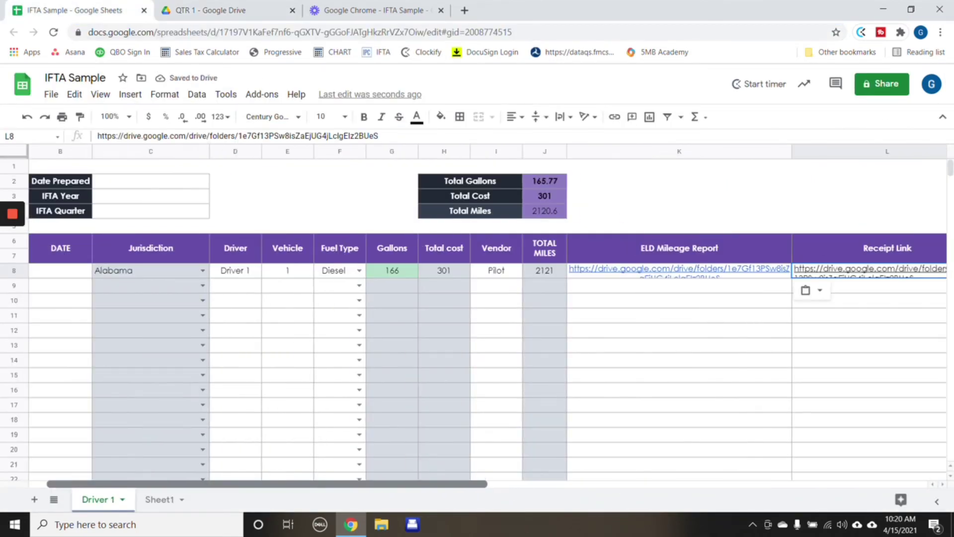
# - Fill row 9 with jurisdiction Arizona, Driver 1, vehicle 1 and fuel type Diesel
pyautogui.click(202, 291)
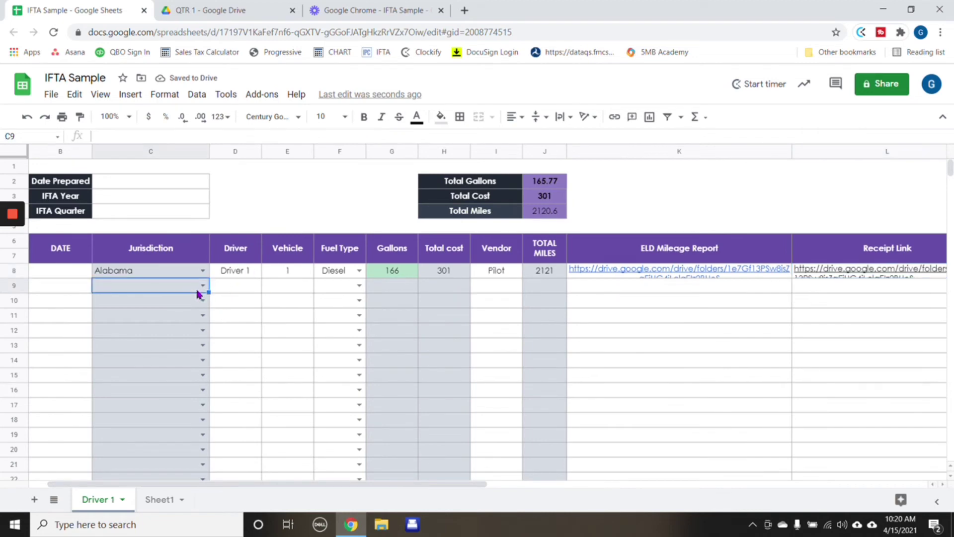
pyautogui.click(200, 287)
pyautogui.click(160, 333)
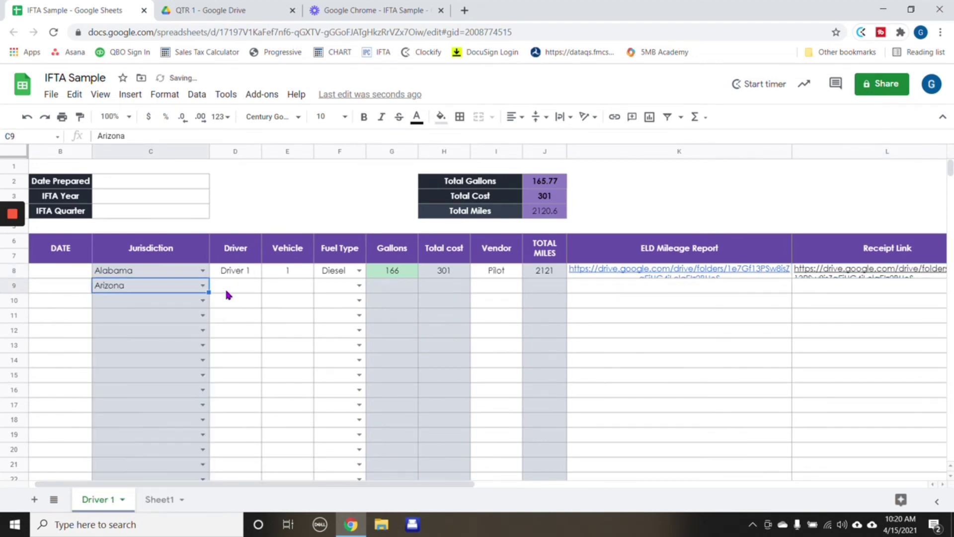
pyautogui.click(220, 287)
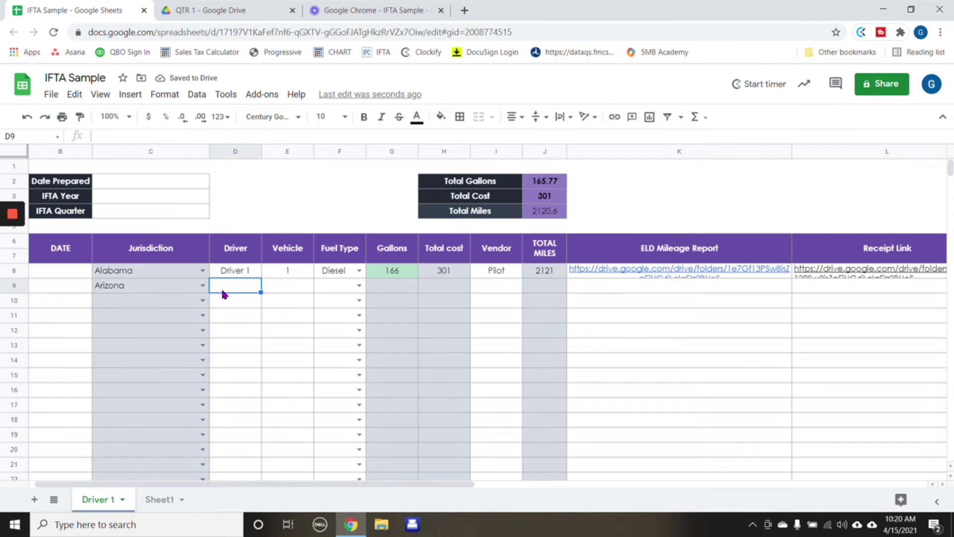
pyautogui.write('driver 1')
pyautogui.click(296, 287)
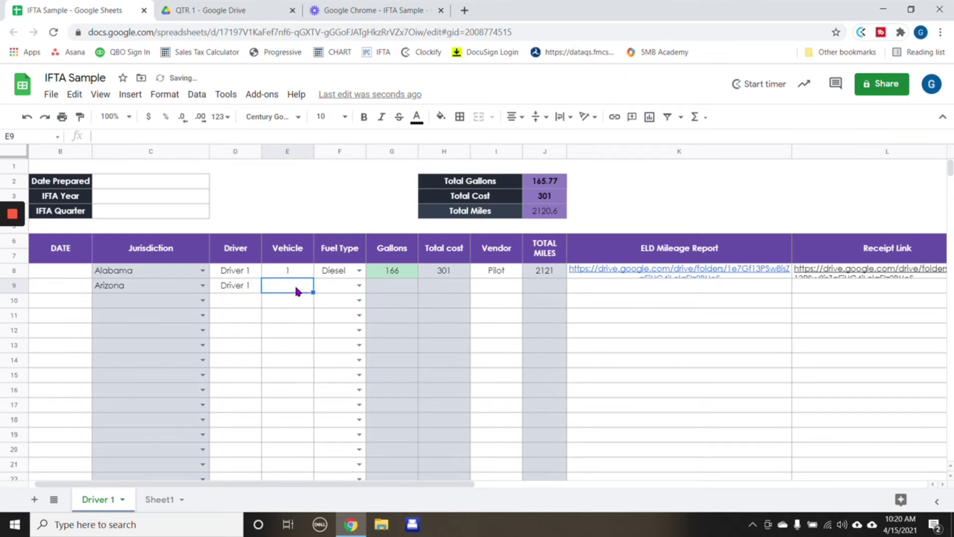
pyautogui.write('2')
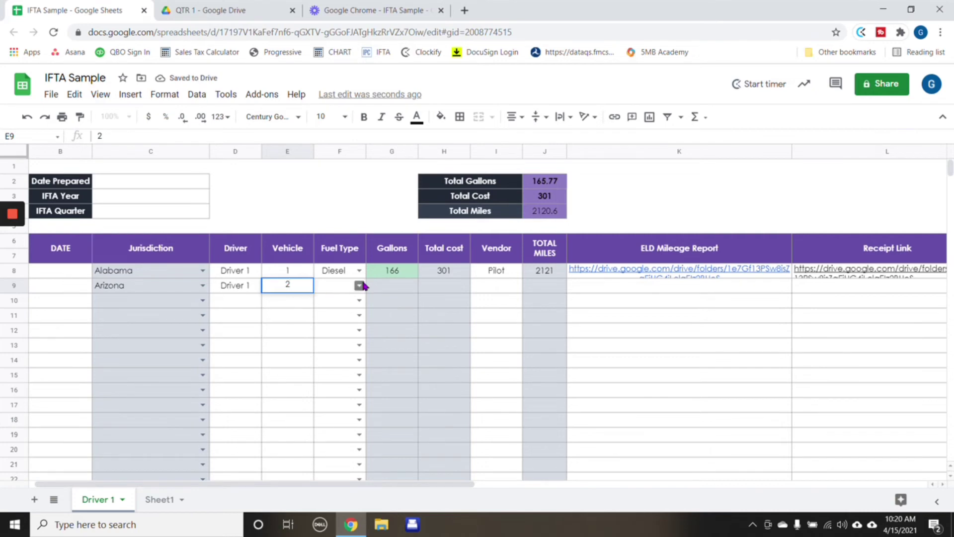
pyautogui.press('BackSpace')
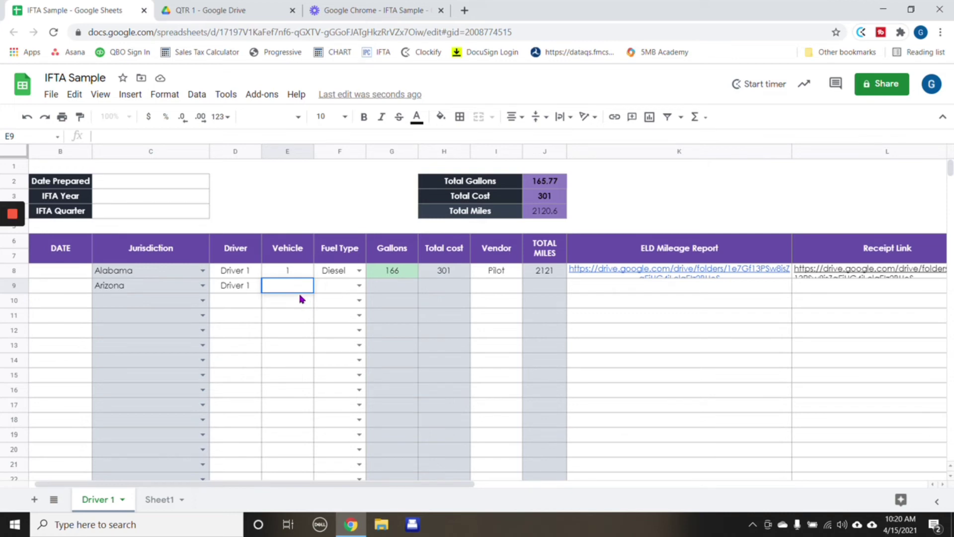
pyautogui.write('1')
pyautogui.click(359, 286)
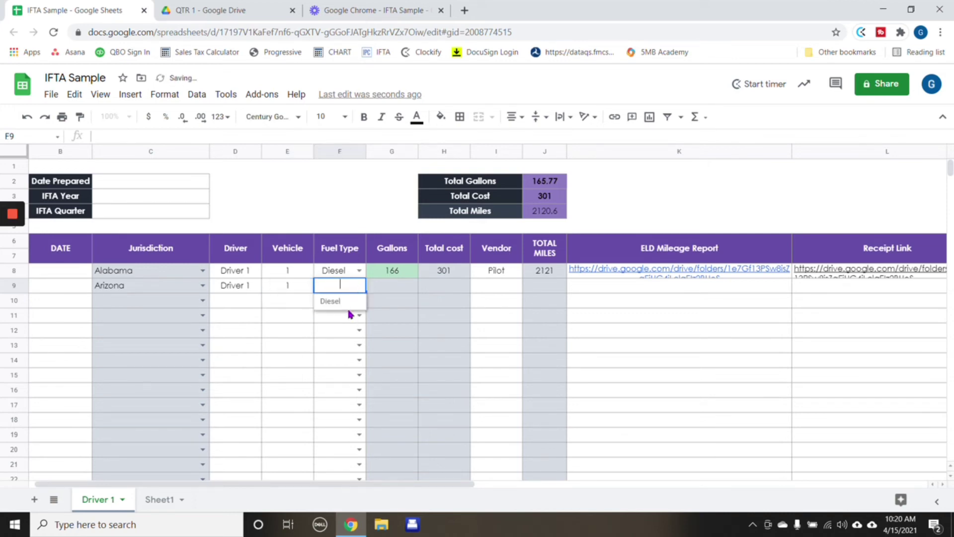
pyautogui.click(351, 303)
# - Log Arizona's 150 gallons, 400 cost, vendor pilot and 2000 miles in G9–J9
pyautogui.click(398, 286)
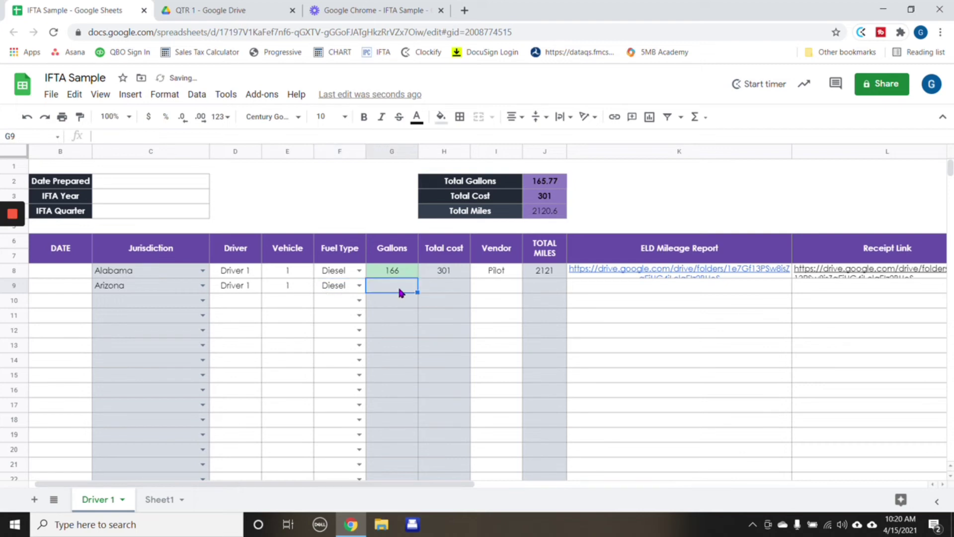
pyautogui.write('150')
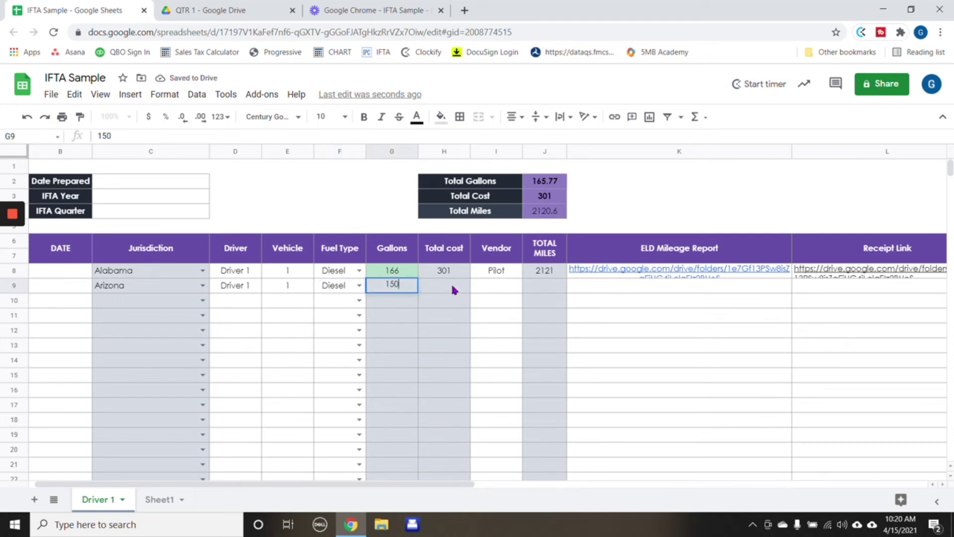
pyautogui.click(453, 290)
pyautogui.write('40')
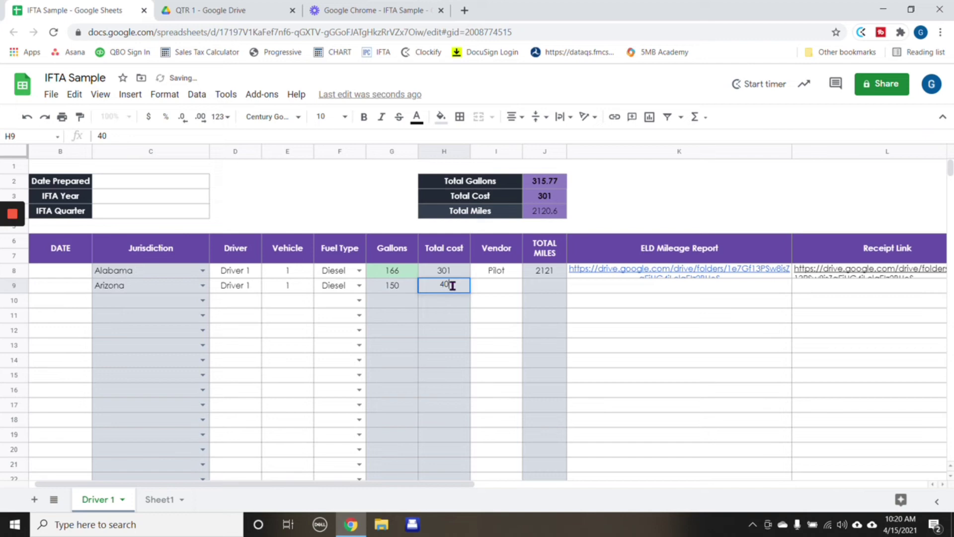
pyautogui.write('0')
pyautogui.click(496, 285)
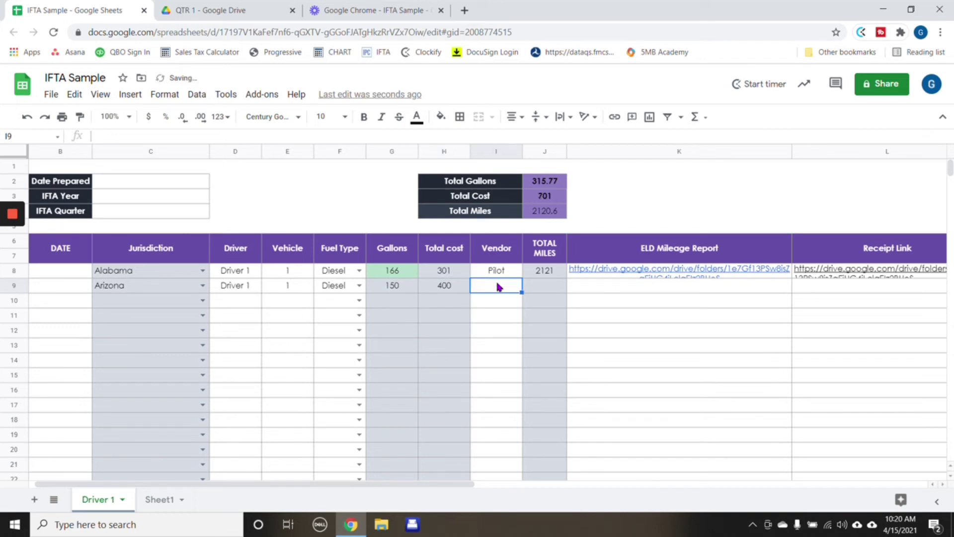
pyautogui.write('pilot')
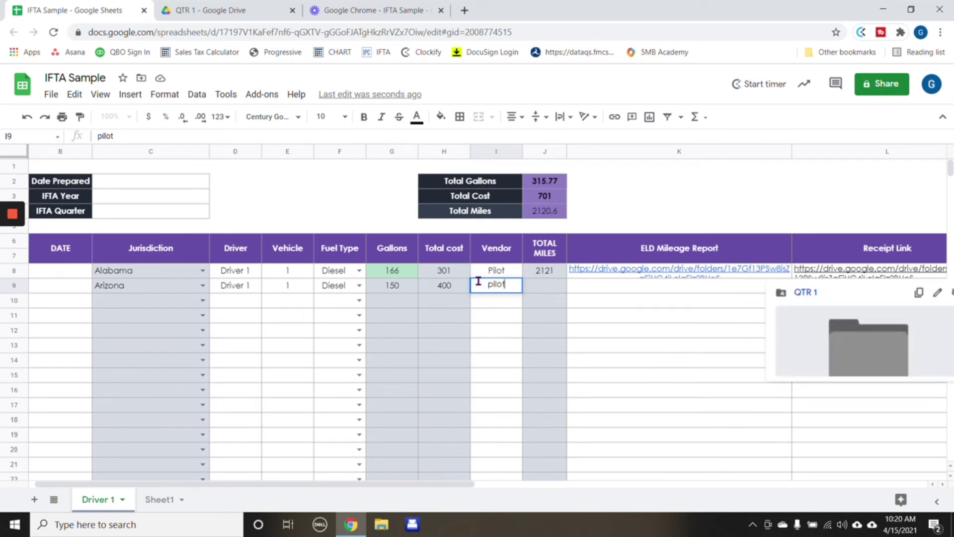
pyautogui.click(549, 285)
pyautogui.write('2')
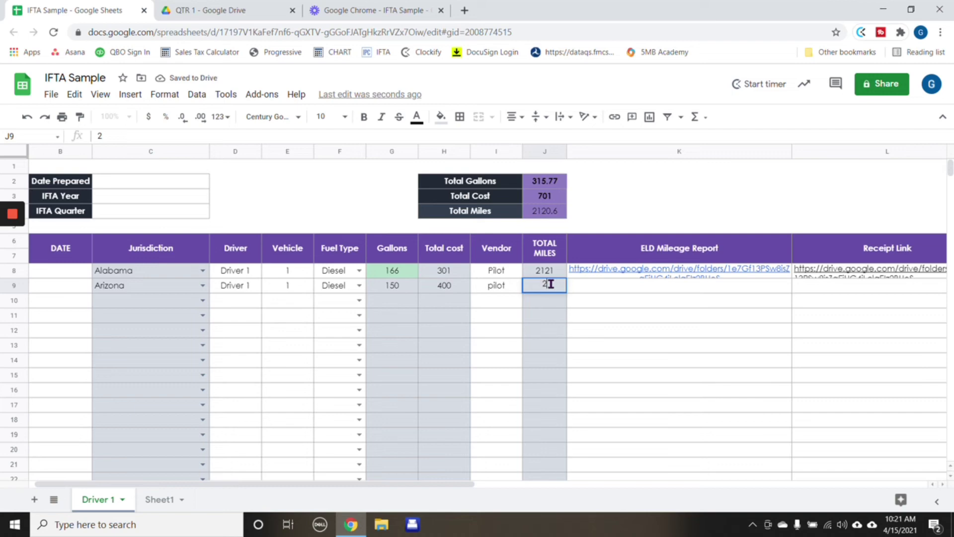
pyautogui.write('000')
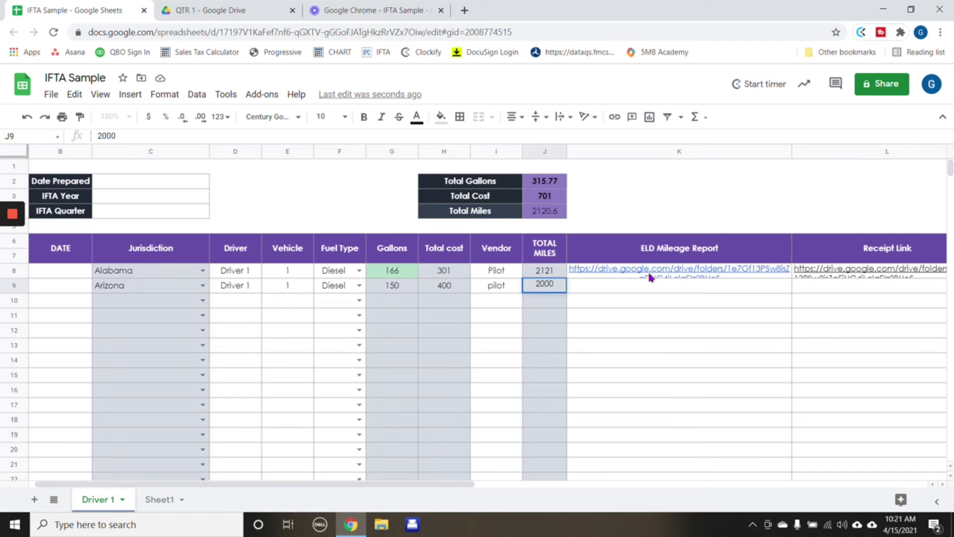
pyautogui.click(606, 286)
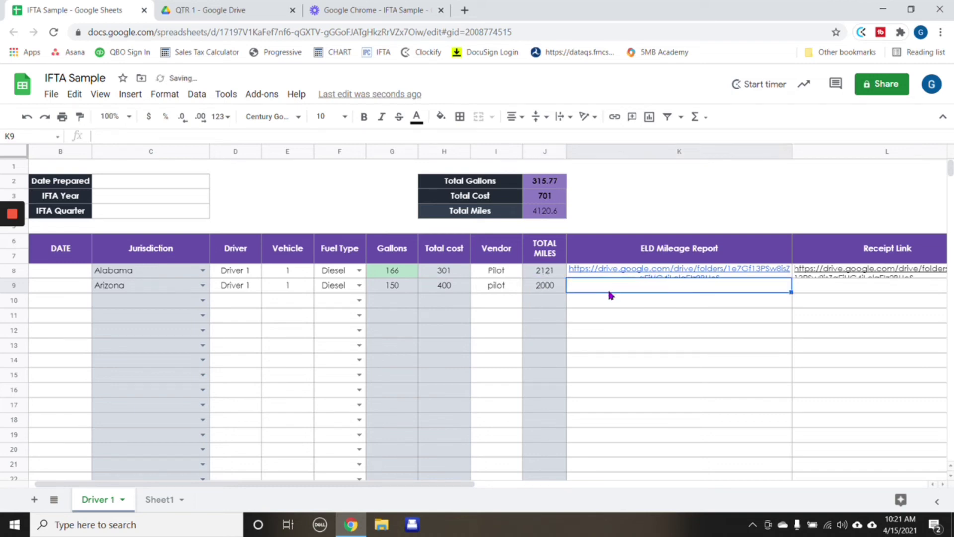
pyautogui.click(544, 273)
pyautogui.click(546, 285)
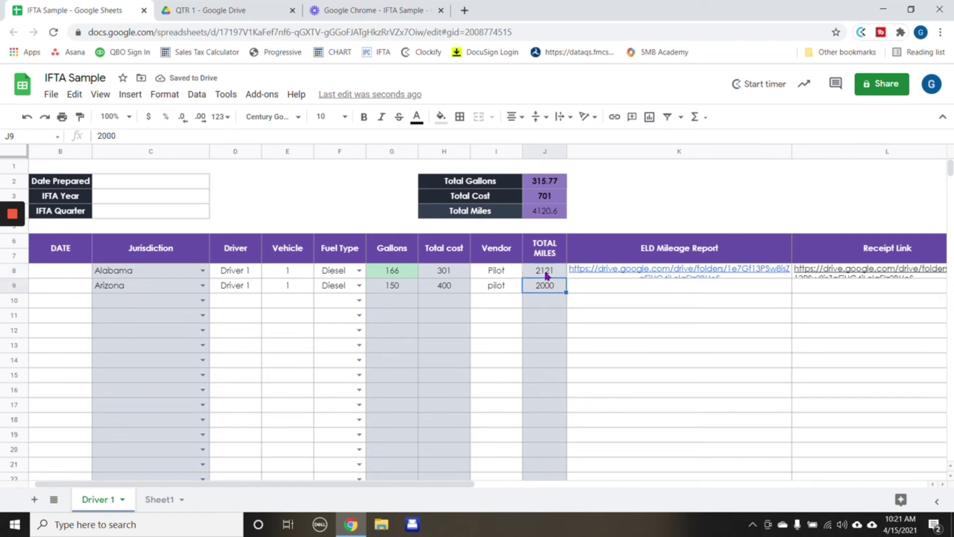
pyautogui.click(547, 268)
pyautogui.click(545, 214)
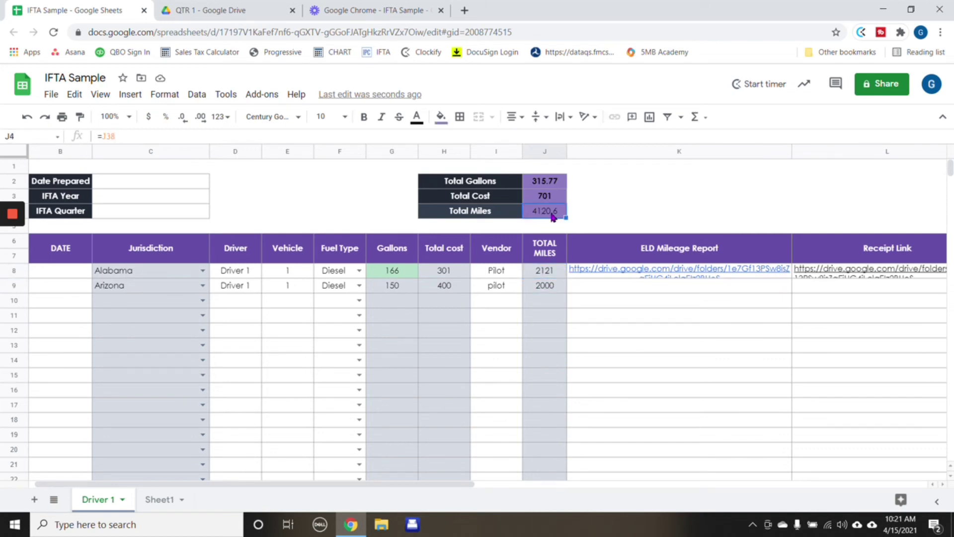
pyautogui.click(556, 269)
pyautogui.click(557, 284)
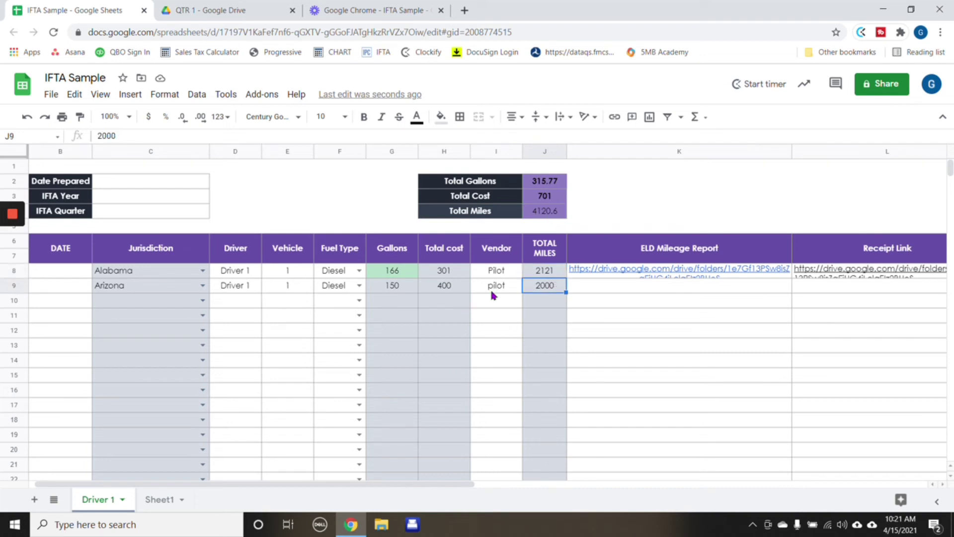
pyautogui.click(544, 199)
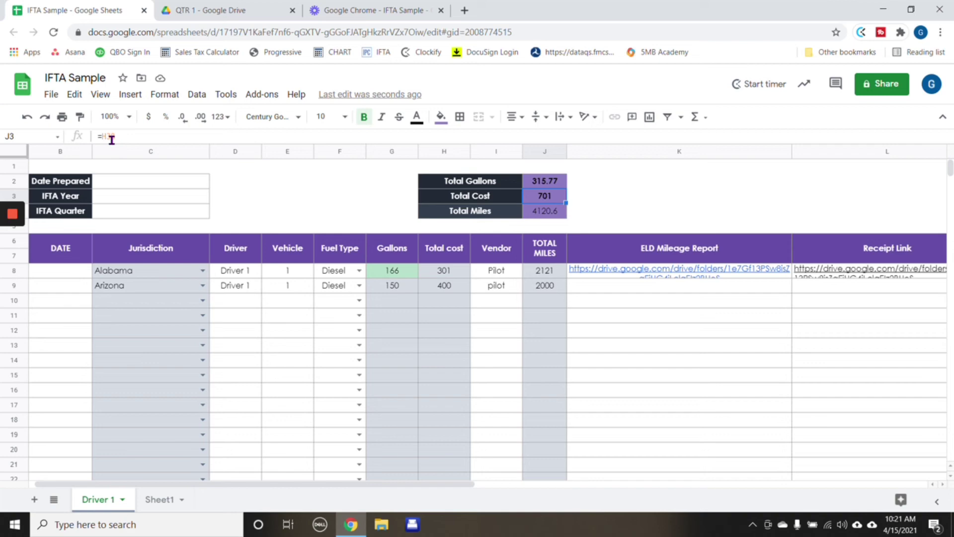
pyautogui.click(544, 185)
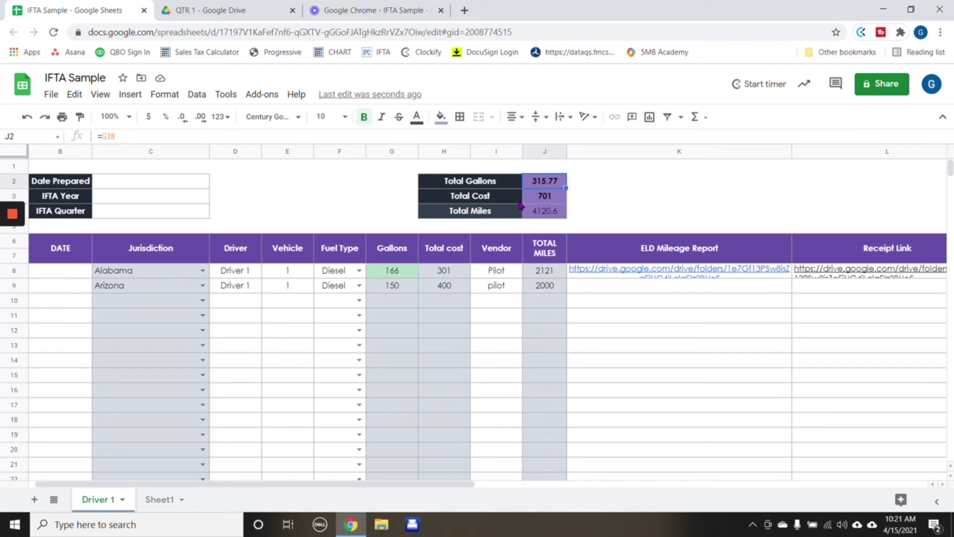
pyautogui.click(402, 285)
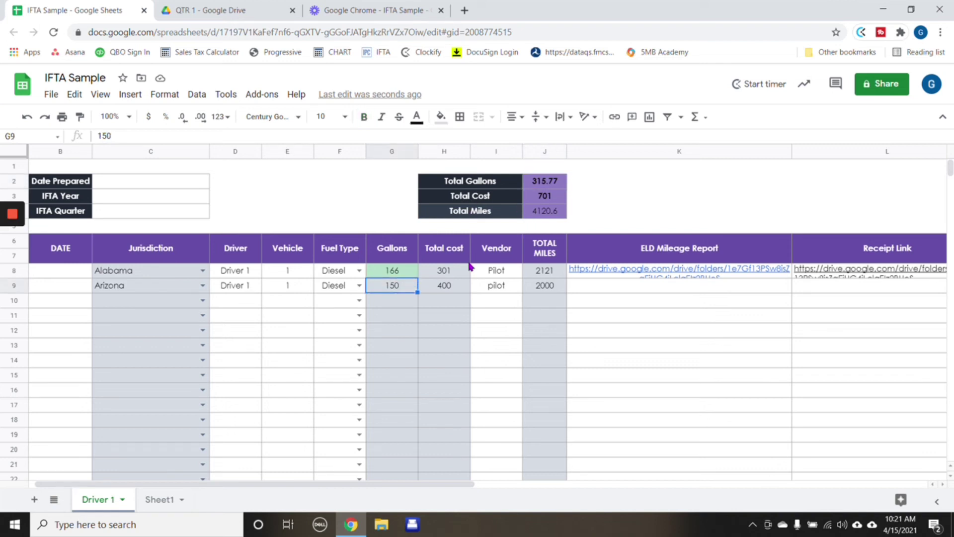
pyautogui.click(454, 281)
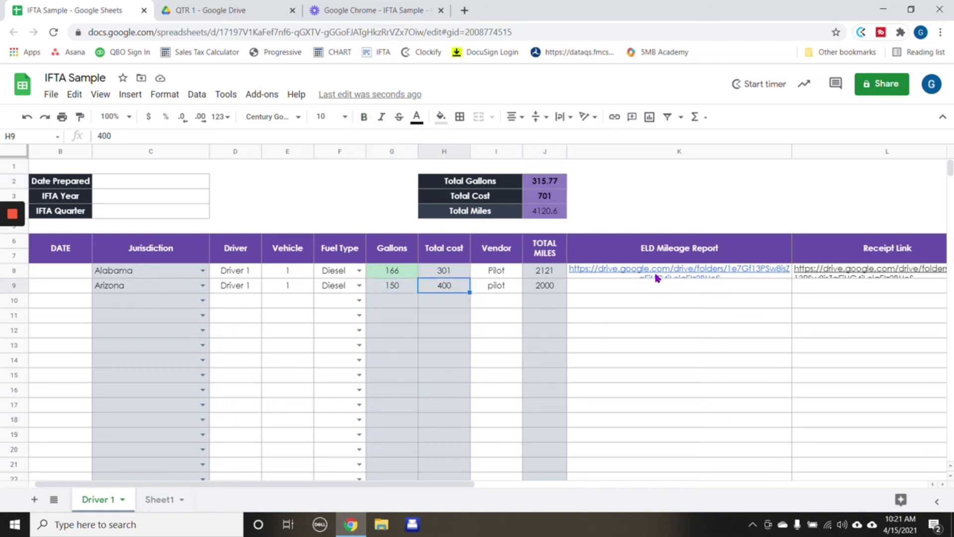
# - Follow Alabama's ELD Mileage Report link to its QTR 1 Drive folder, then return to the sheet
pyautogui.moveTo(657, 276)
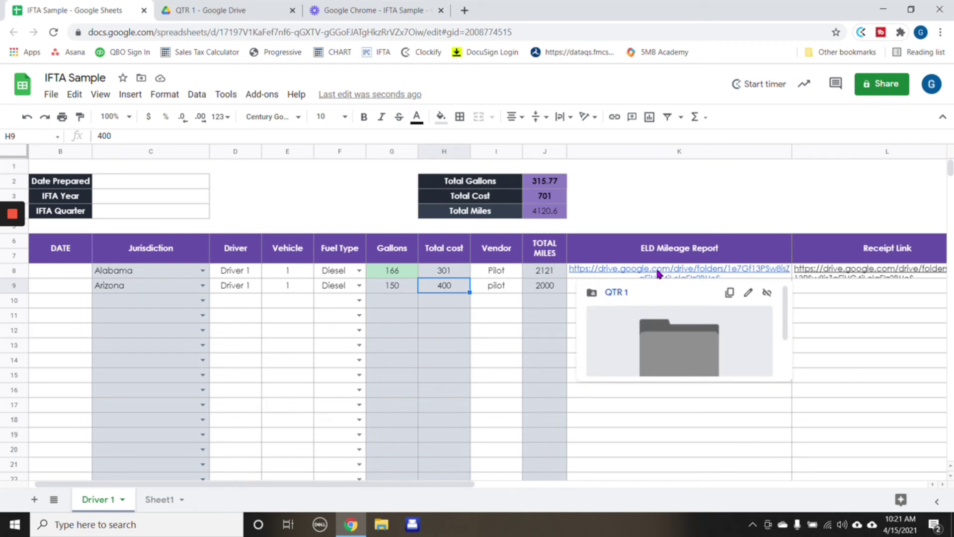
pyautogui.click(657, 272)
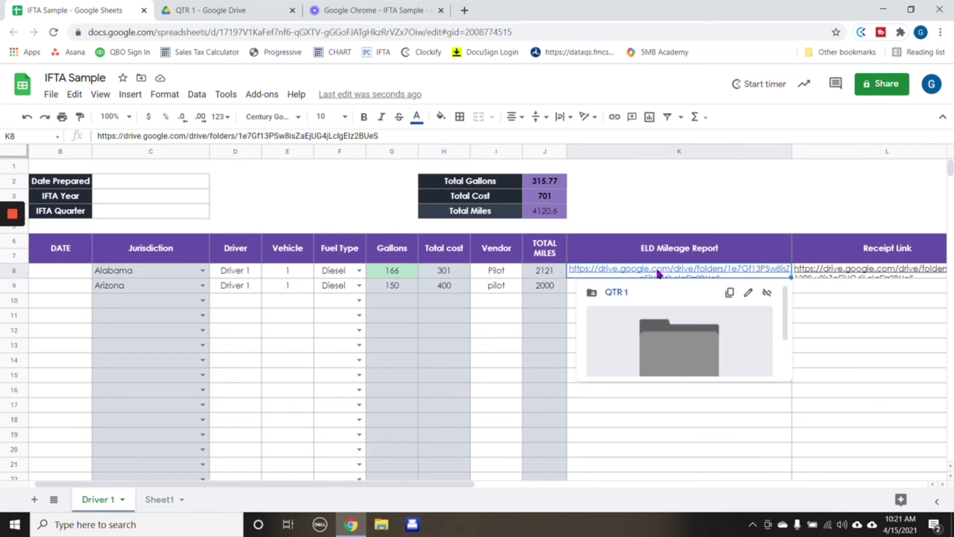
pyautogui.click(627, 291)
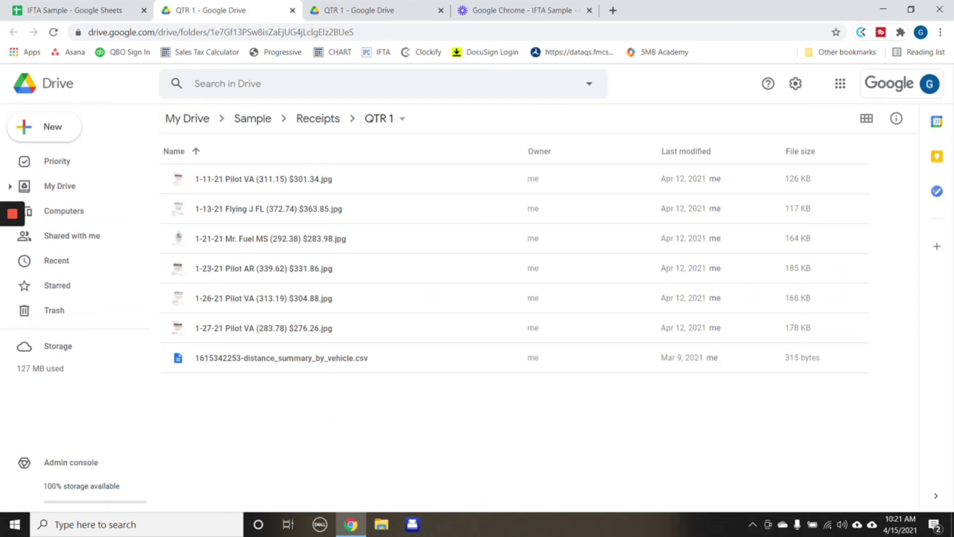
pyautogui.click(134, 6)
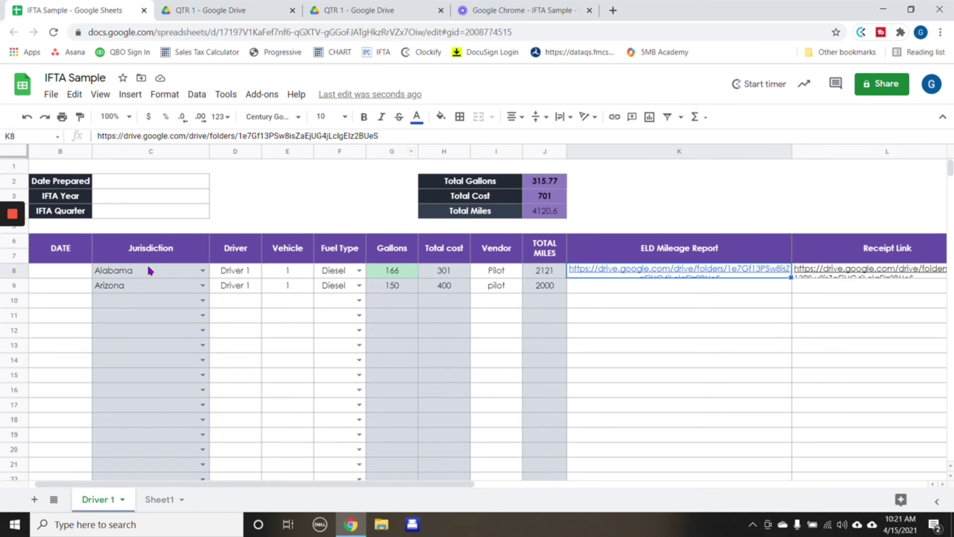
# - Open the QTR 1 Drive folder linked from Alabama's Receipt Link cell
pyautogui.moveTo(679, 278)
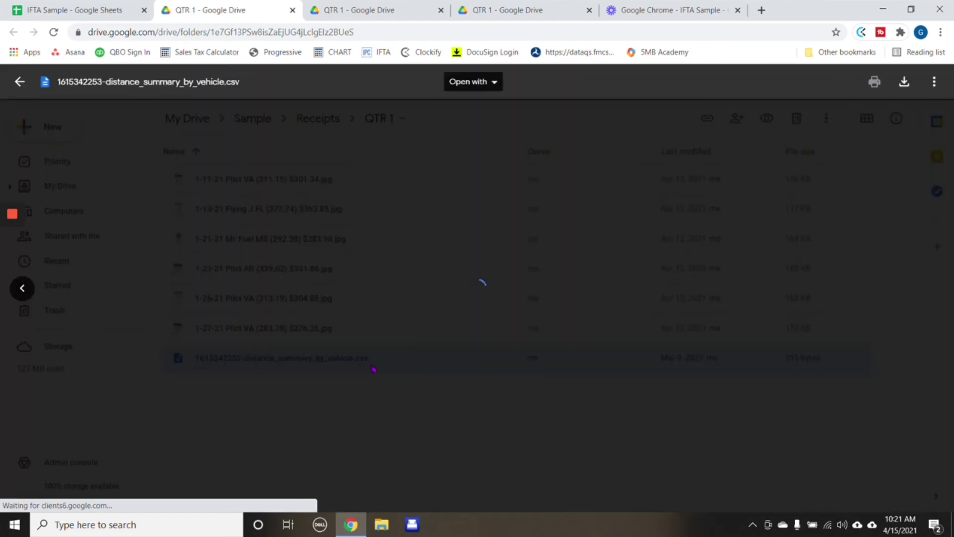
pyautogui.click(113, 10)
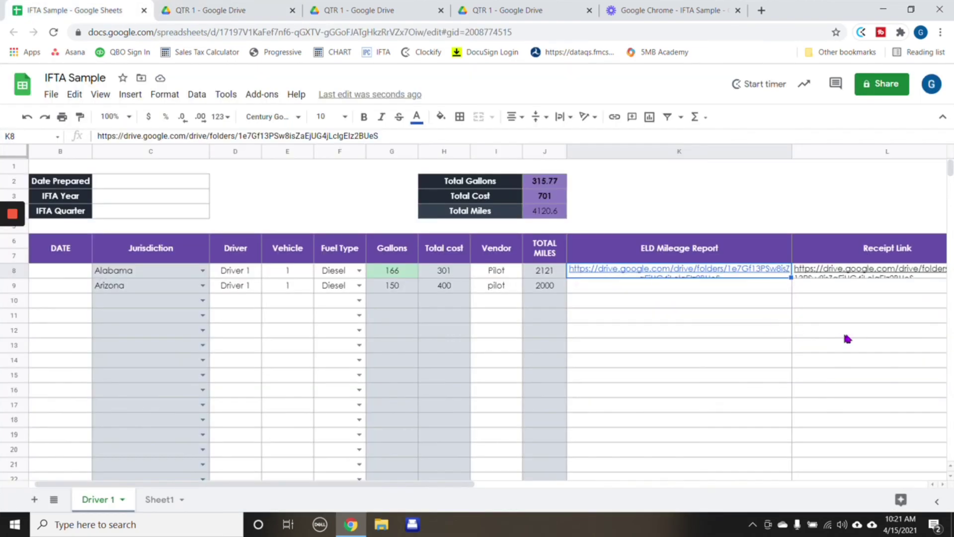
pyautogui.rightClick(865, 276)
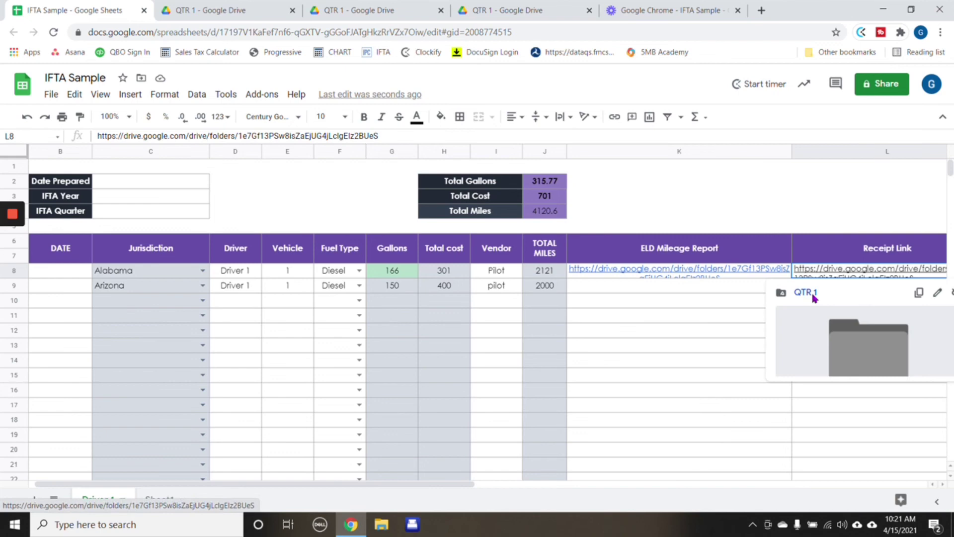
pyautogui.click(805, 293)
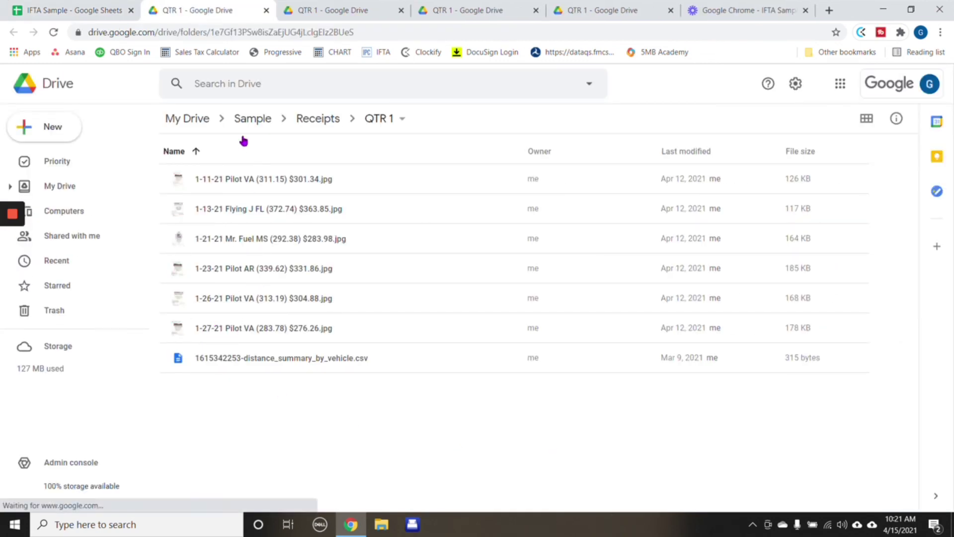
# - Browse Sample > Receipts past the QTR 1–4 folders, open QTR 1, then return to IFTA Sample
pyautogui.click(252, 119)
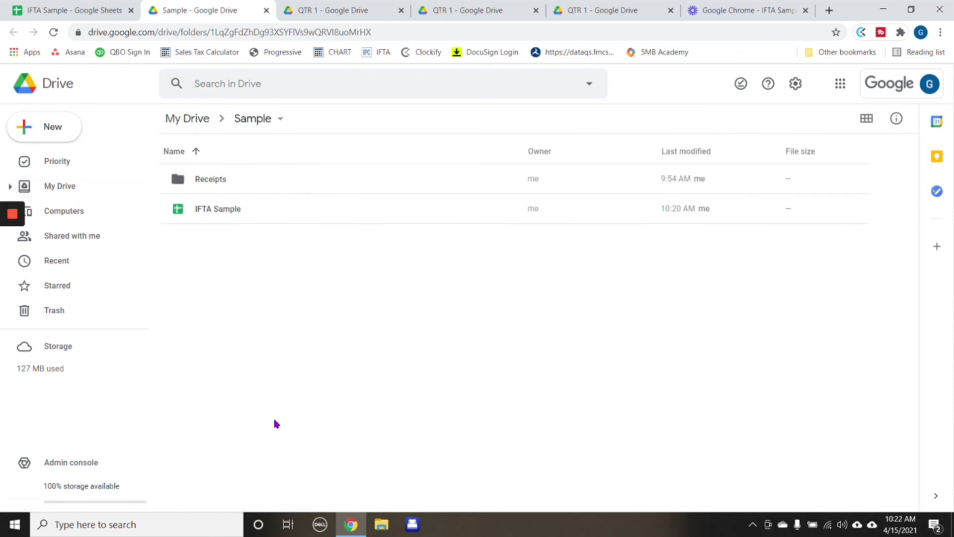
pyautogui.doubleClick(210, 180)
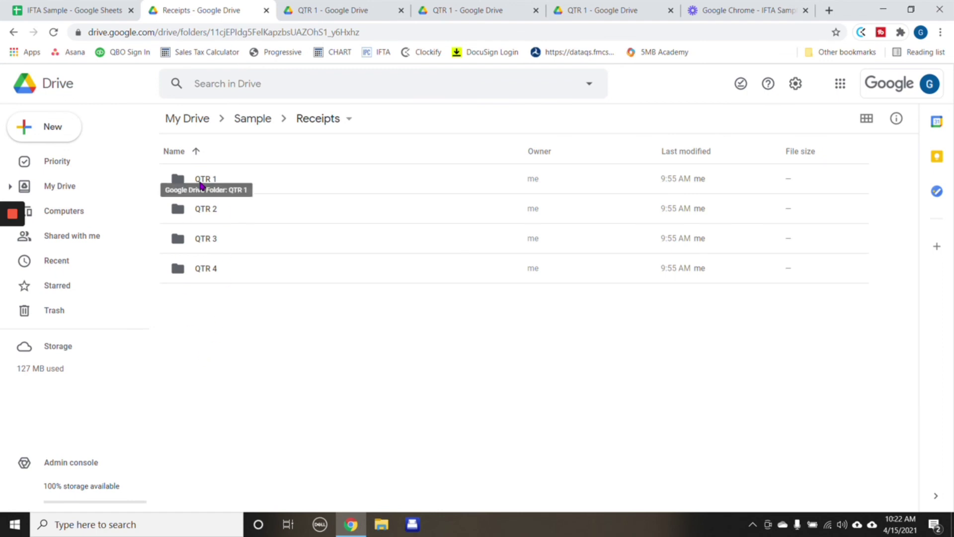
pyautogui.click(205, 183)
pyautogui.click(213, 209)
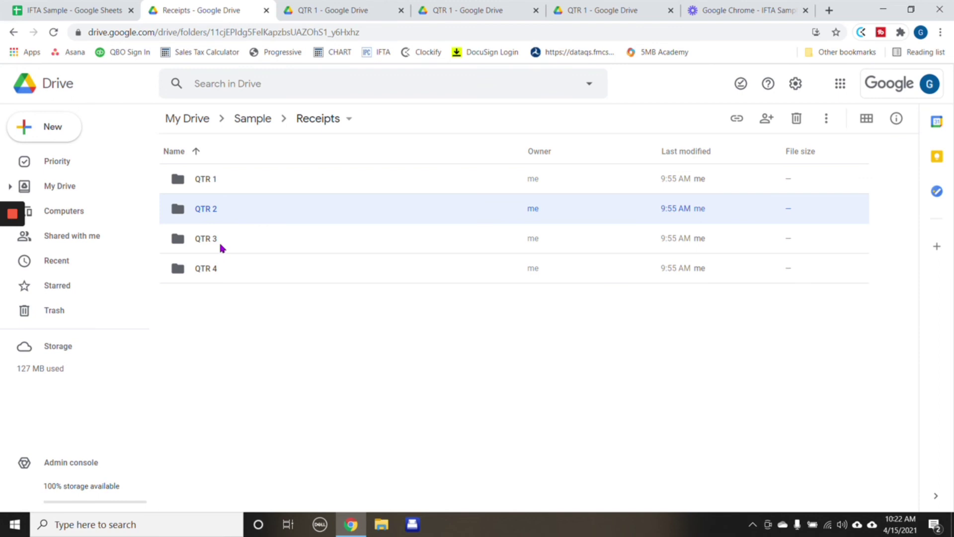
pyautogui.click(218, 240)
pyautogui.click(217, 269)
pyautogui.doubleClick(224, 181)
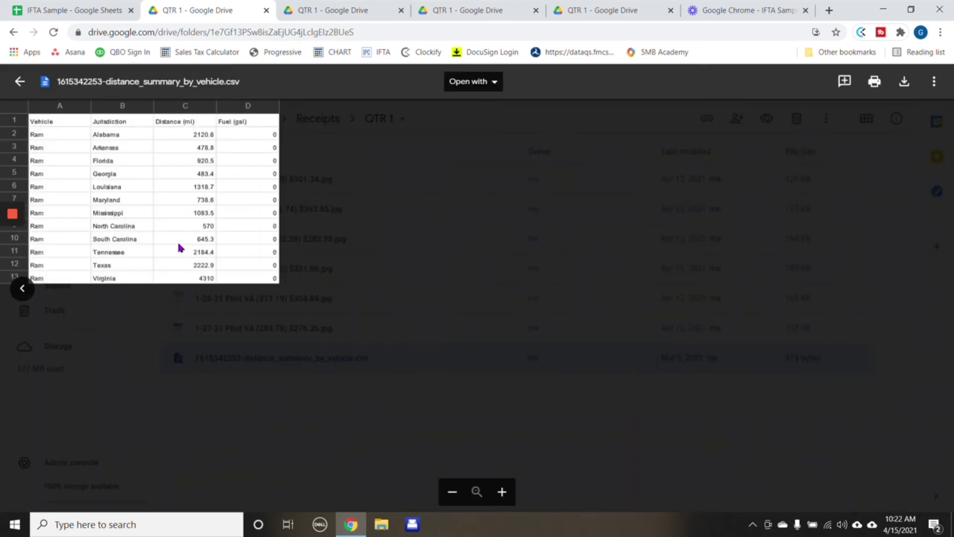
pyautogui.click(110, 6)
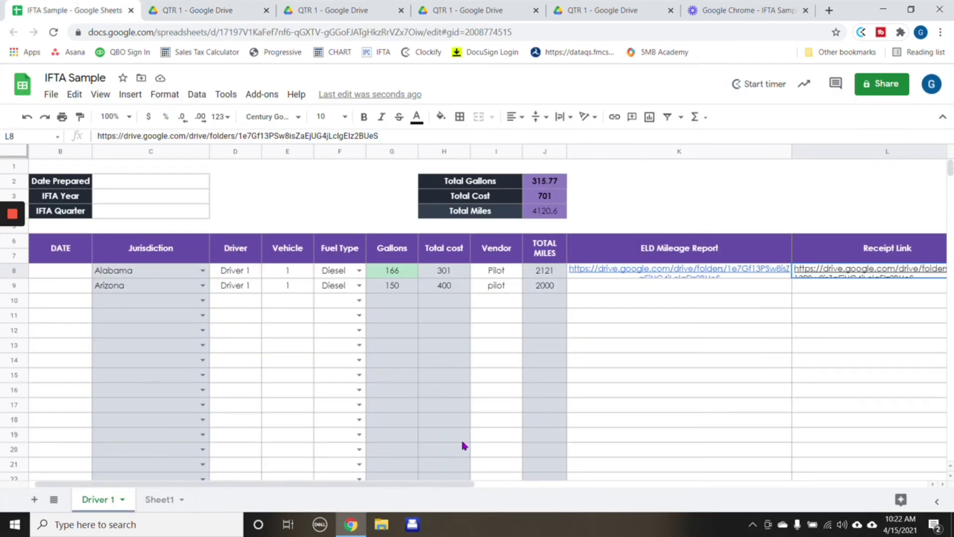
pyautogui.scroll(-2, 610, 363)
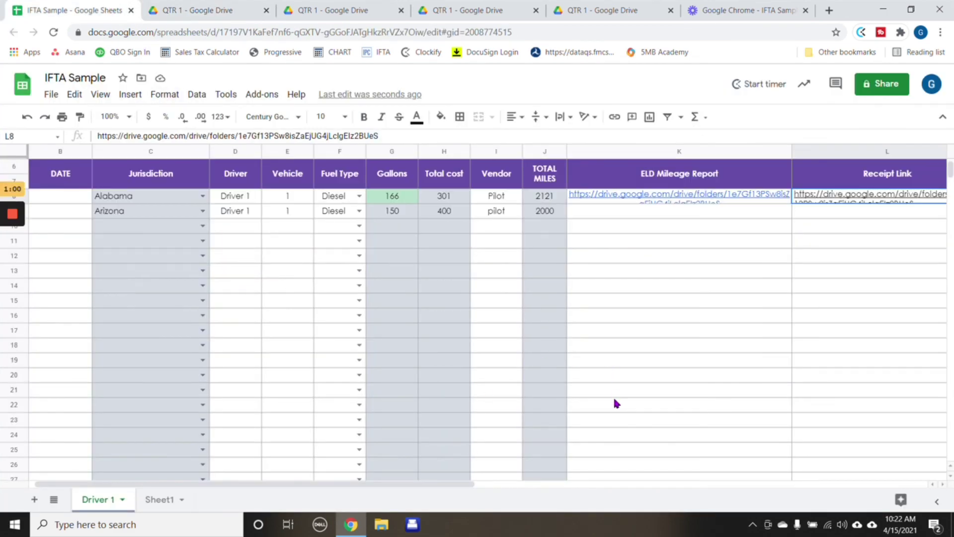
pyautogui.scroll(2, 614, 400)
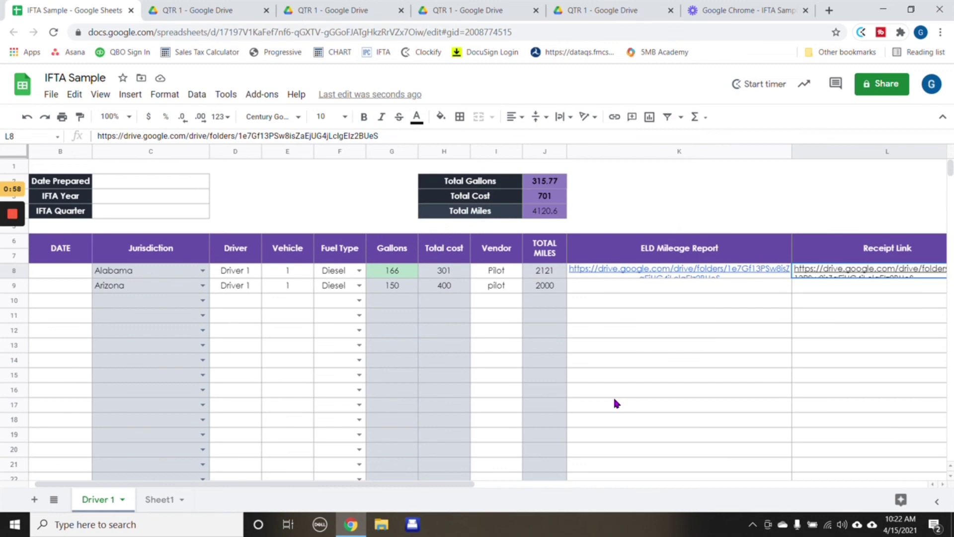